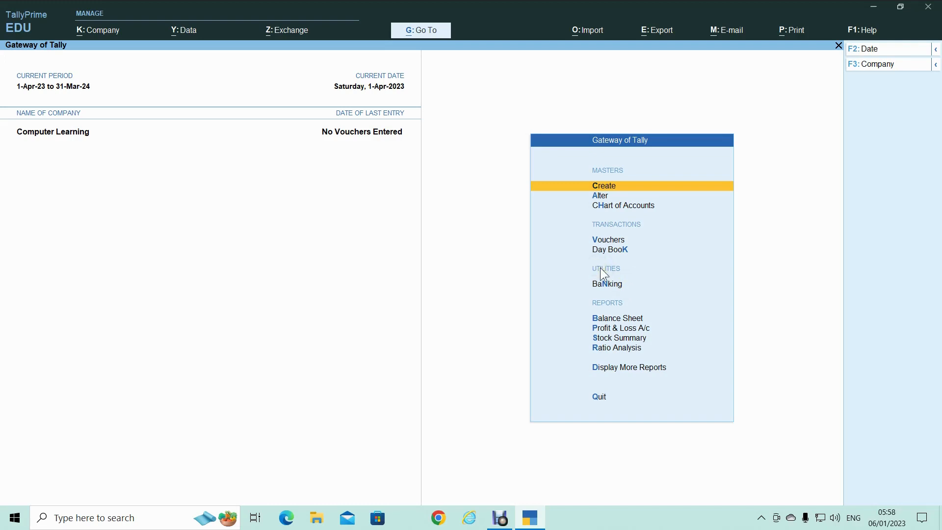
Start creating a new Unit under the inventory masters of the Computer Learning company.
key("Return")
left_click(473, 181)
key("Down")
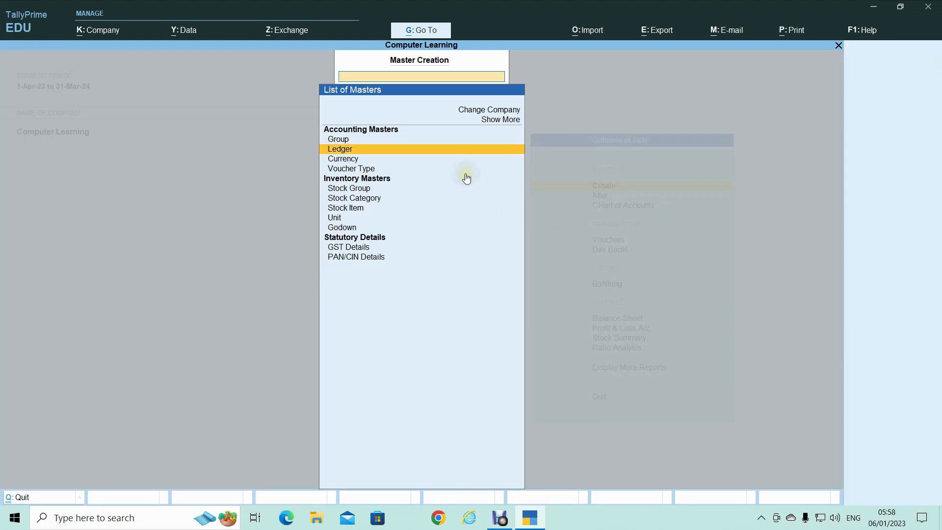
key("Down")
key("Down")
key("Down")
key("Down")
key("Down")
key("Down")
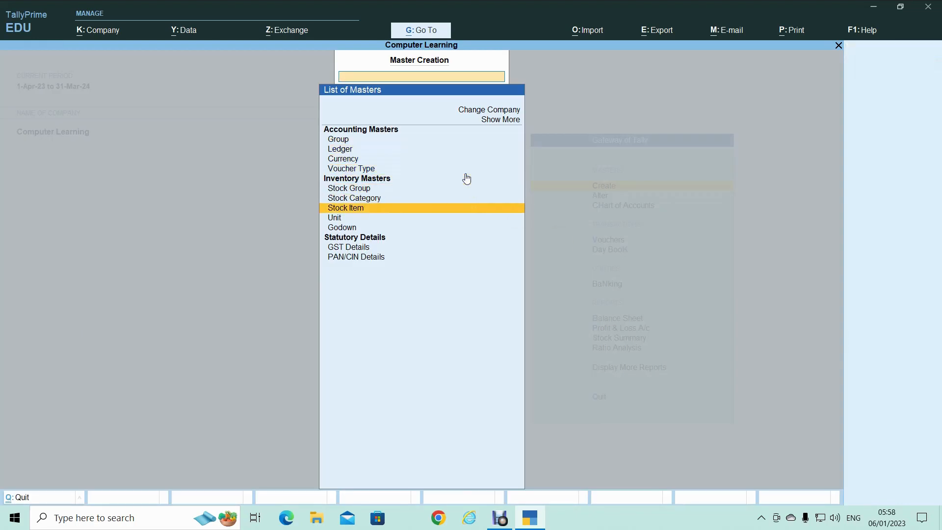
key("Down")
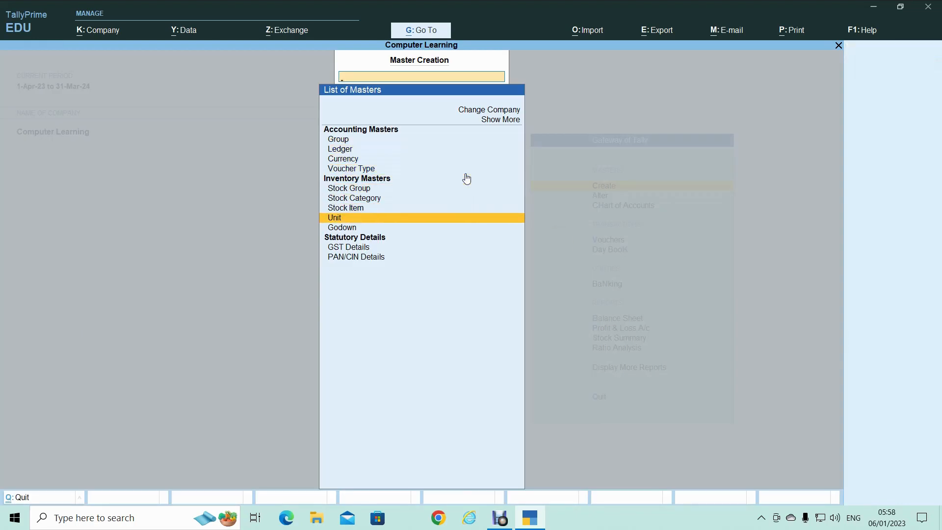
key("Return")
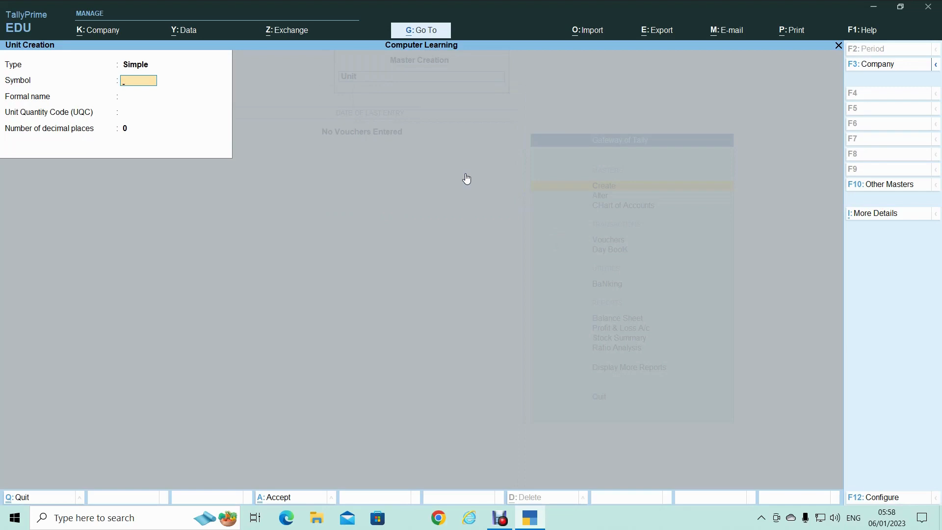
Give the new simple unit the symbol GMS and the formal name Grammes.
type("GMS")
key("Return")
type("Mi")
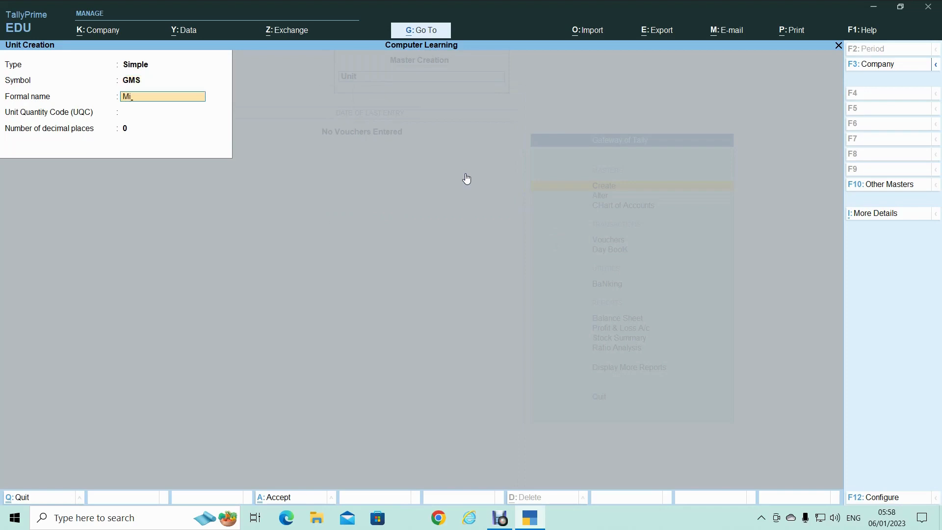
key("BackSpace")
key("BackSpace")
type("Grammes")
key("Return")
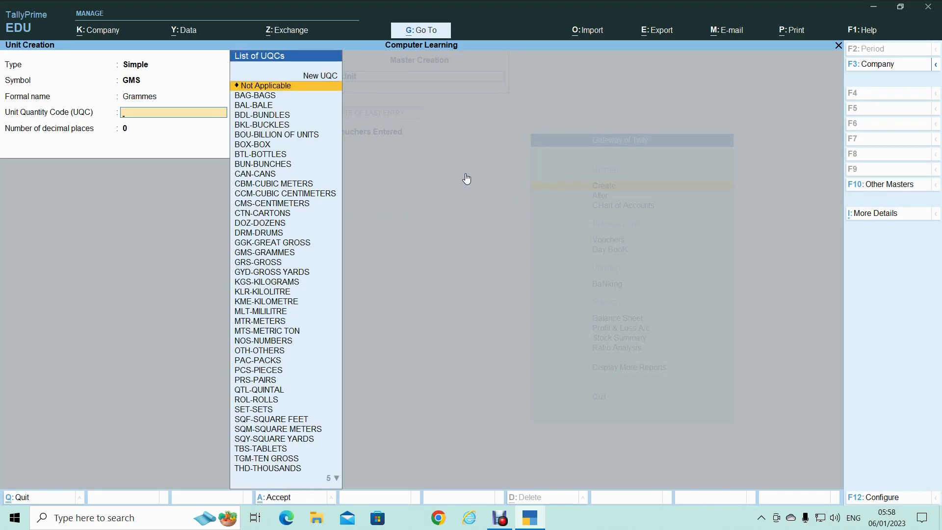
Assign the quantity code GMS-GRAMMES with 2 decimal places and save the unit.
type("gms")
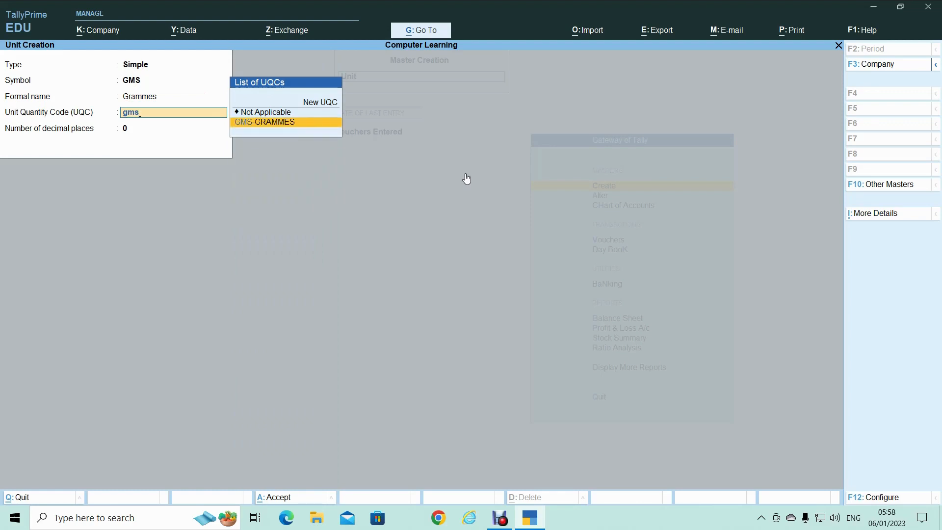
key("Return")
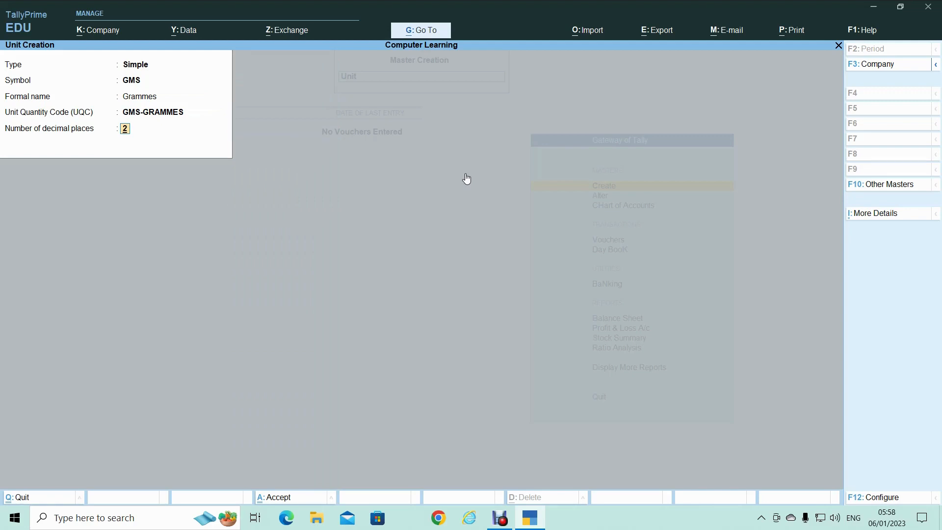
key("Return")
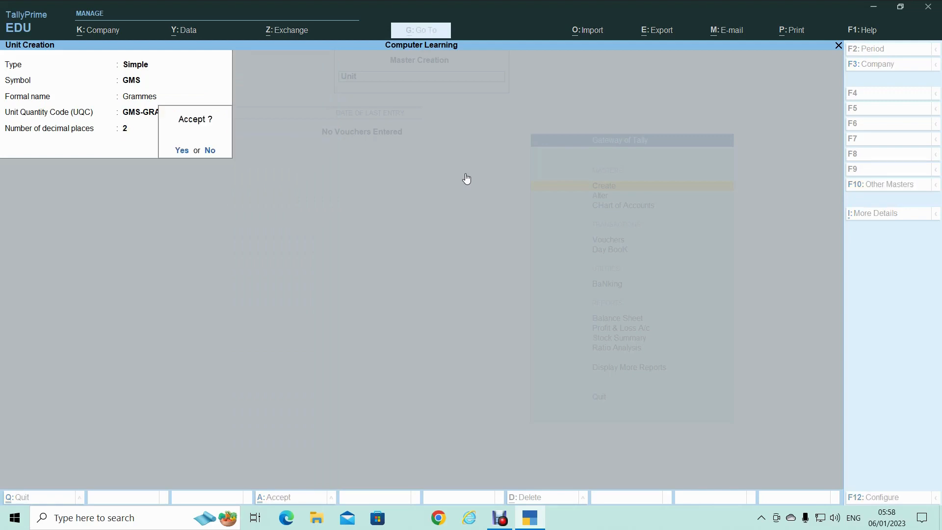
key("Return")
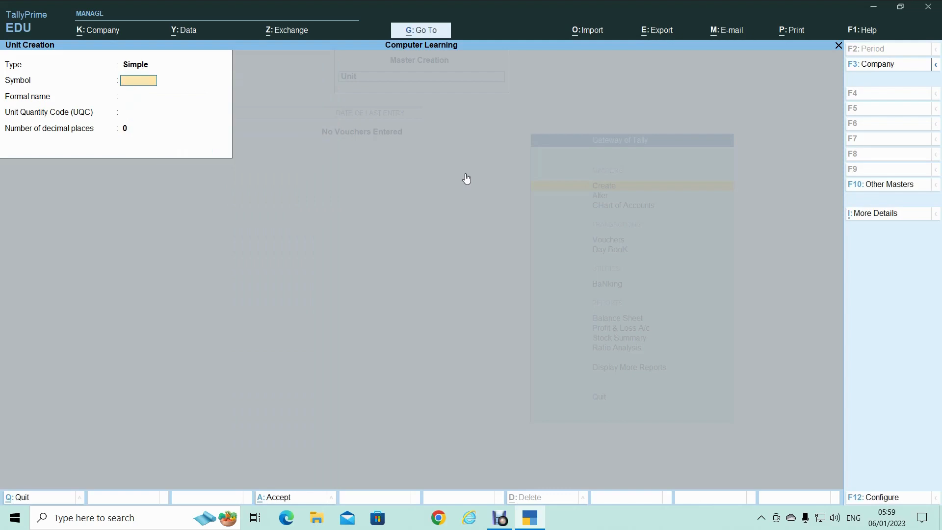
Give a second simple unit the symbol MG and the formal name Milligram.
type("MG")
key("Return")
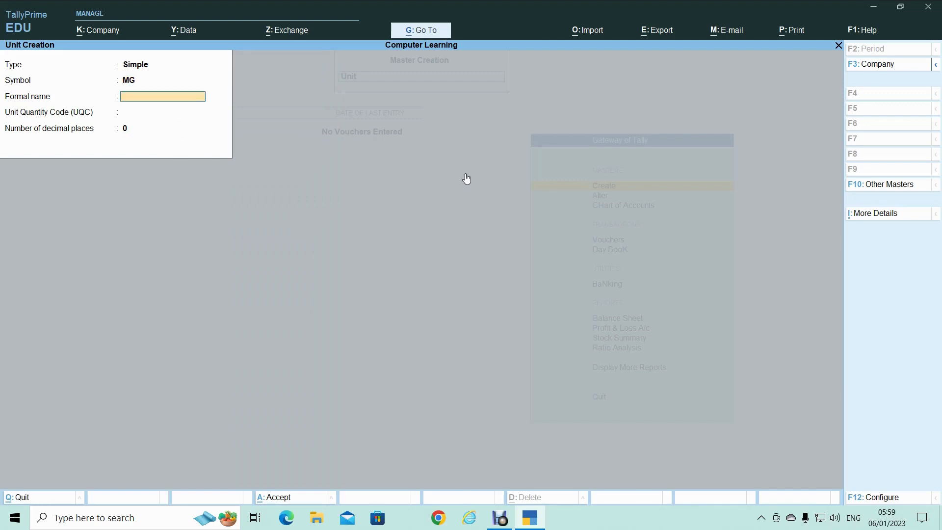
type("Milligram")
key("Return")
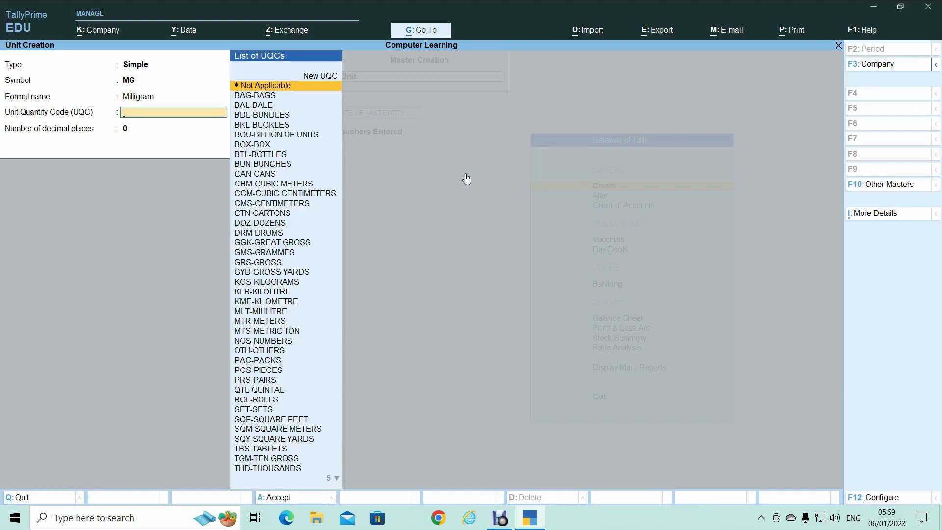
Create a new unit quantity code named mg-Milligram for the MG unit.
type("mg")
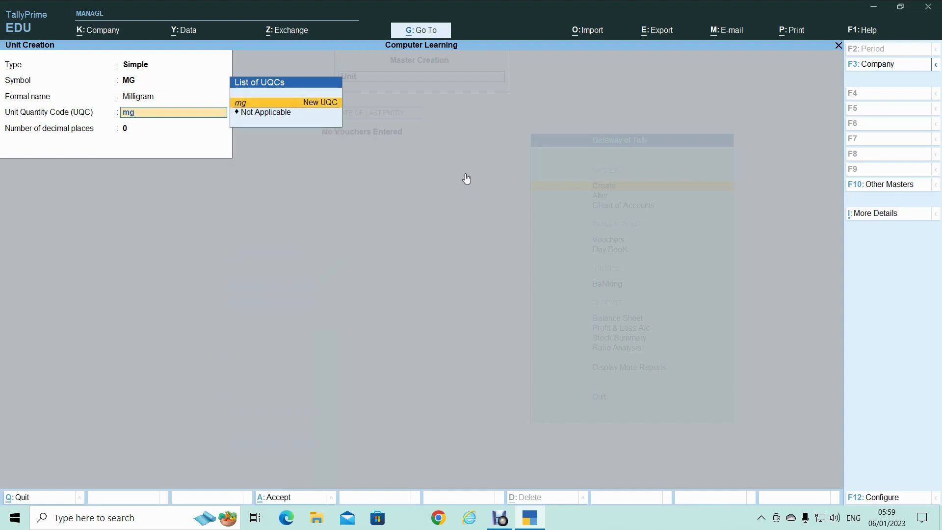
key("BackSpace")
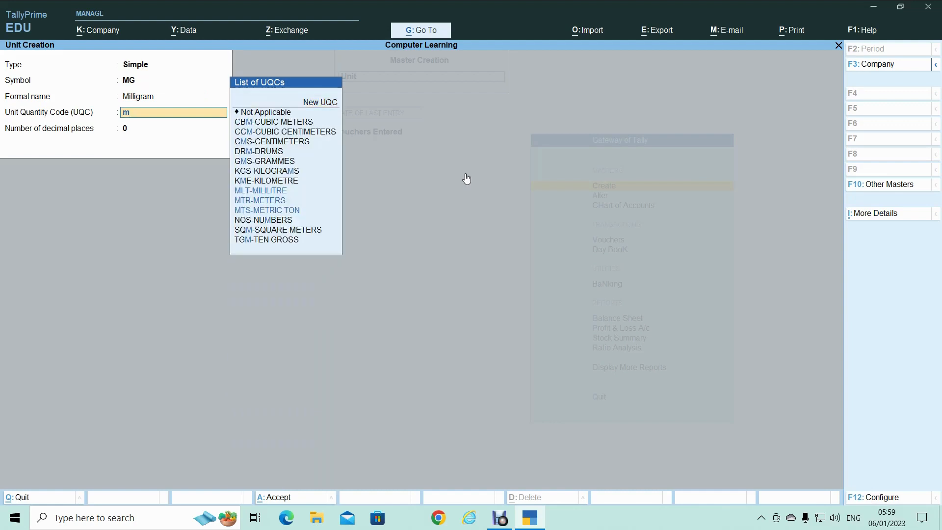
type("g")
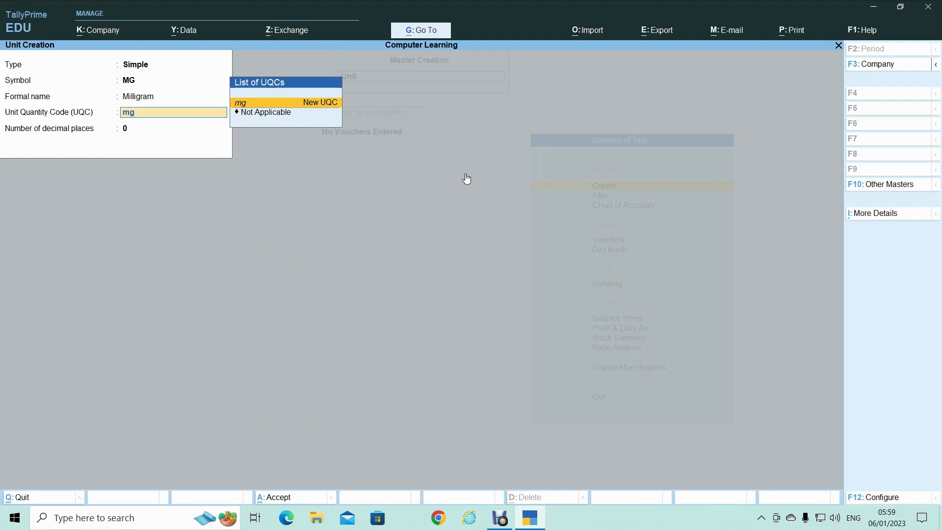
left_click(326, 106)
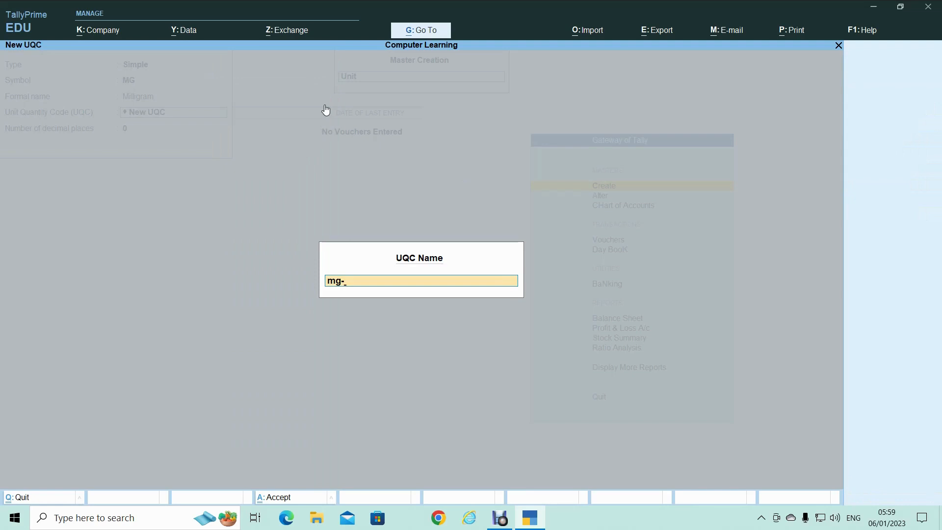
type("Milligram")
key("Return")
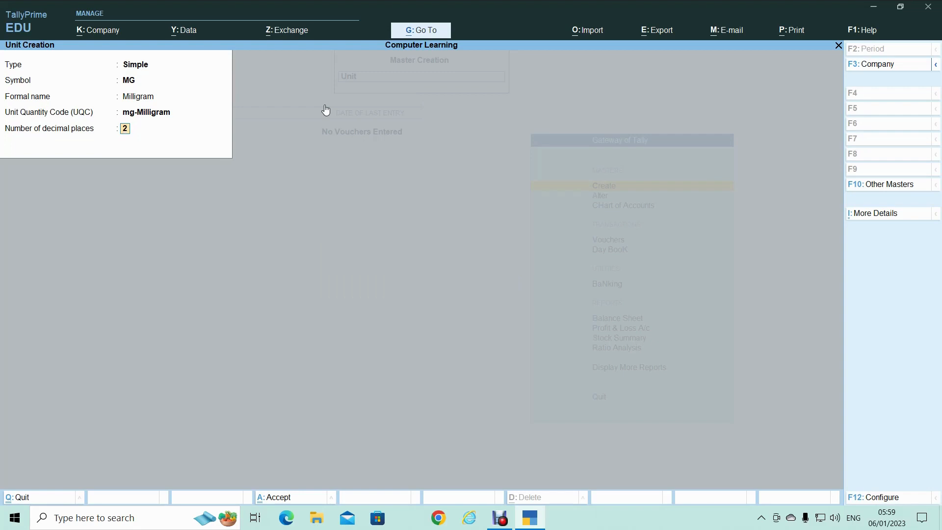
Save the MG unit with 2 decimal places and return to the Gateway of Tally.
key("Return")
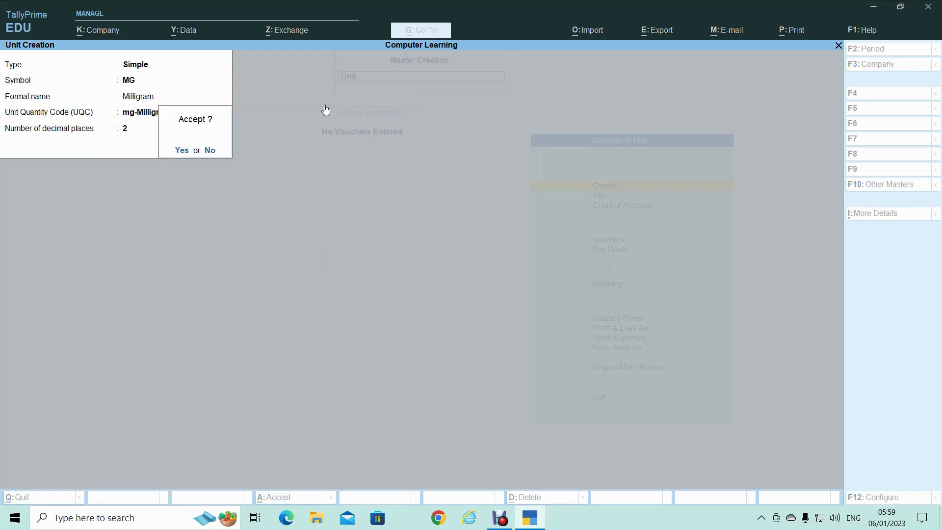
key("Return")
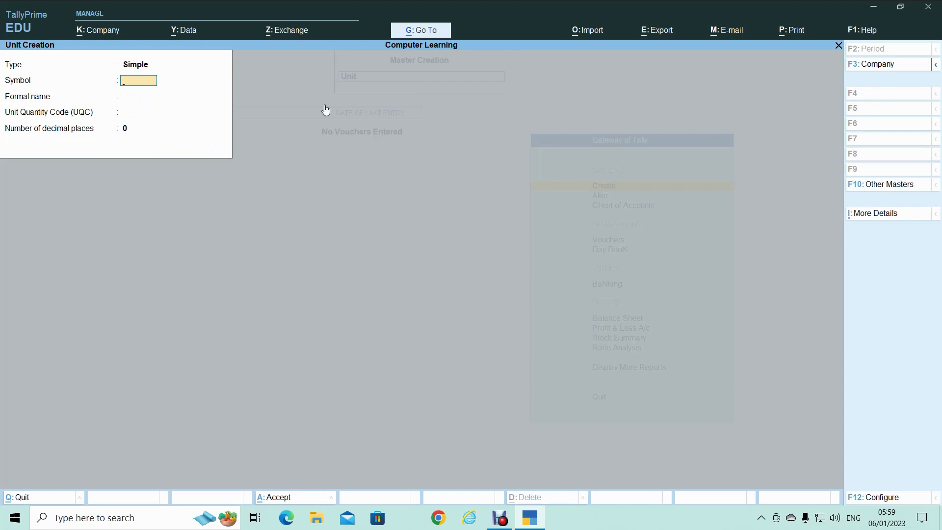
key("Escape")
key("y")
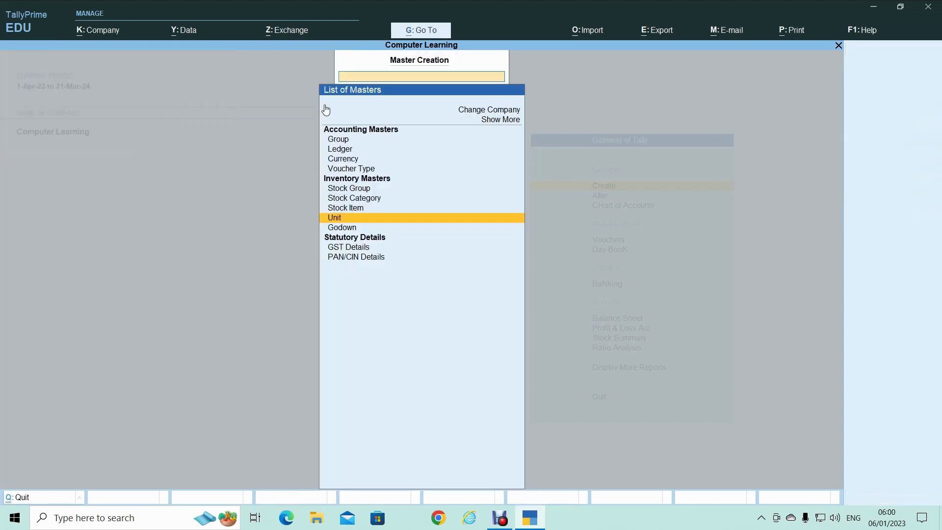
key("Escape")
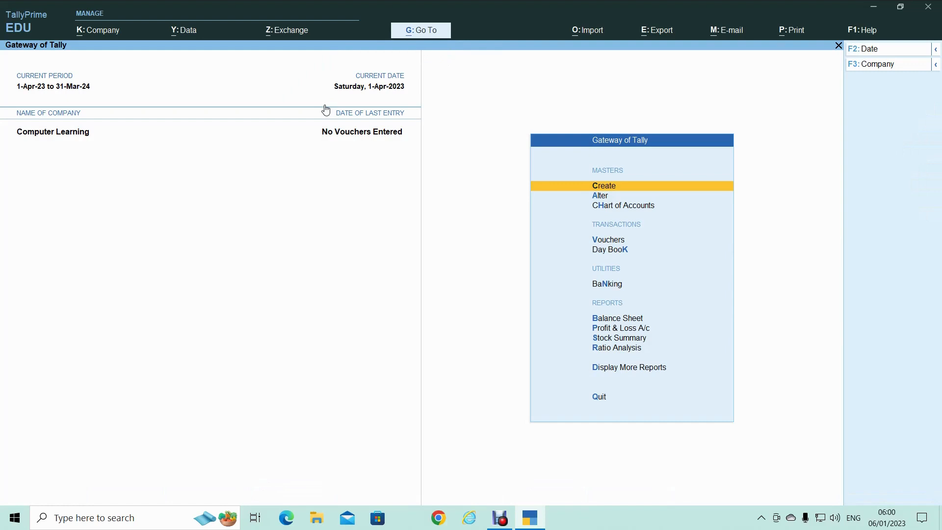
Start creating a new Stock Item under the inventory masters.
key("Return")
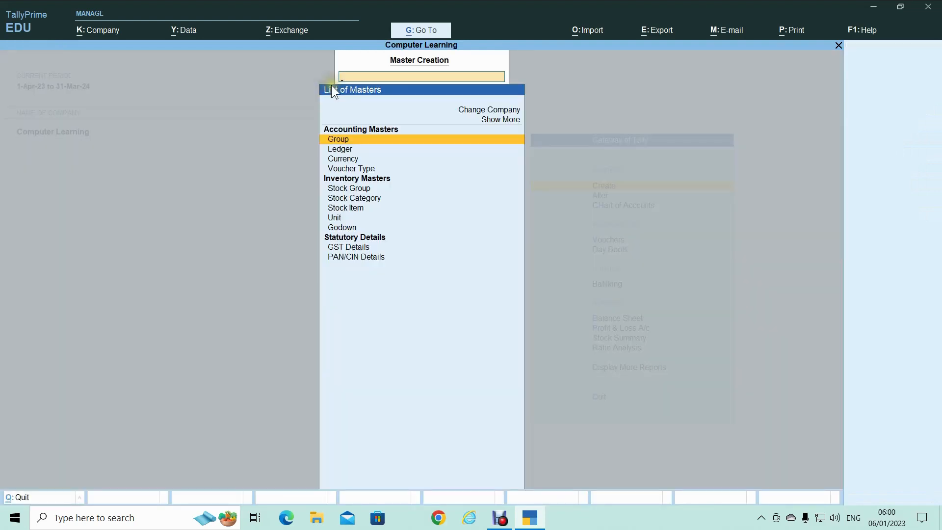
key("Down")
key("Down")
key("Down")
key("Down")
key("Down")
key("Down")
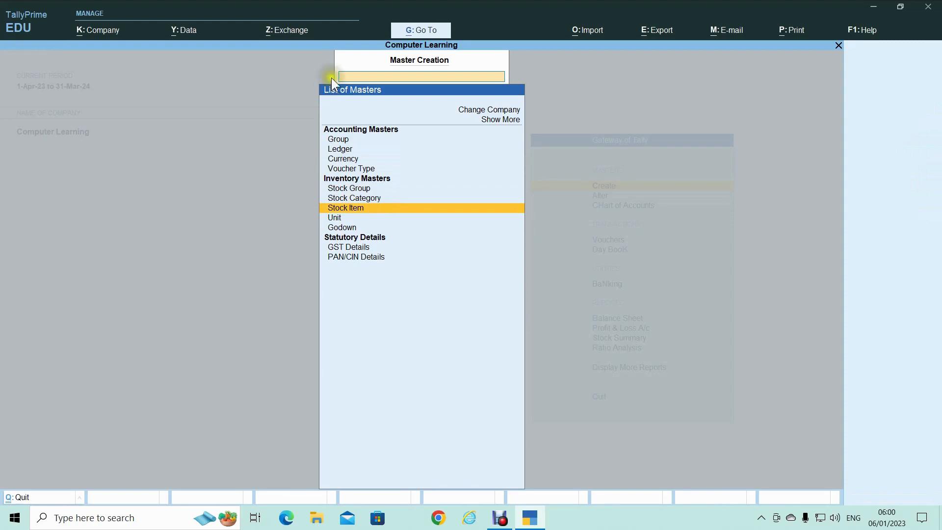
left_click(331, 73)
key("Return")
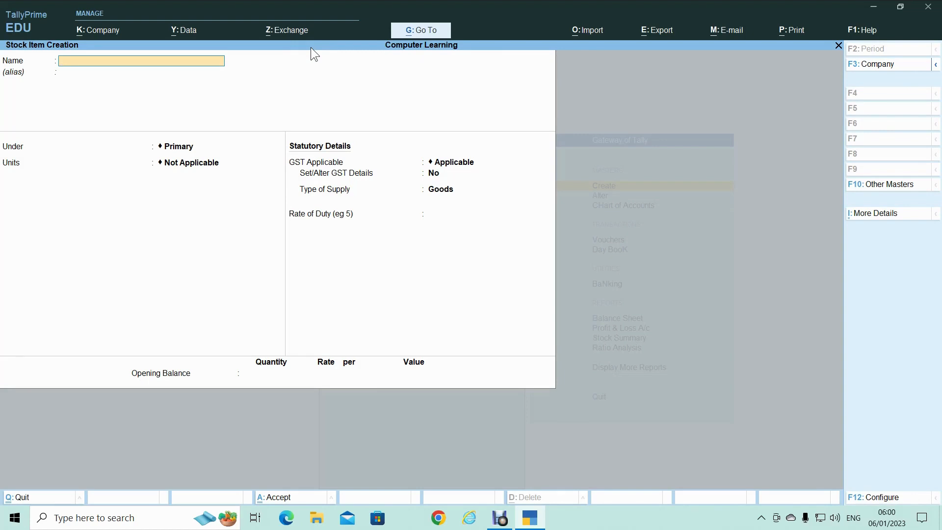
Name the stock item Gold Ring, keep it under Primary without an alias, and set its units to GMS.
type("Gold Ring")
key("Return")
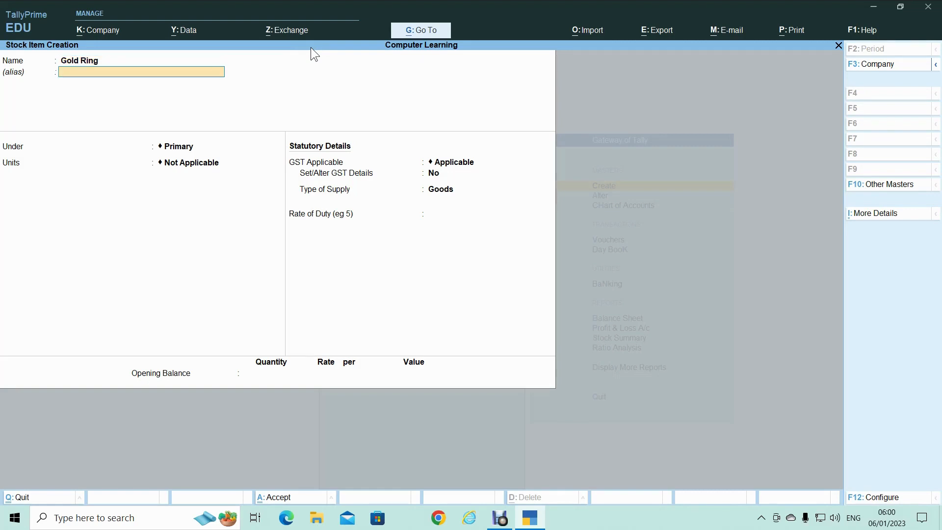
key("Return")
key("Return")
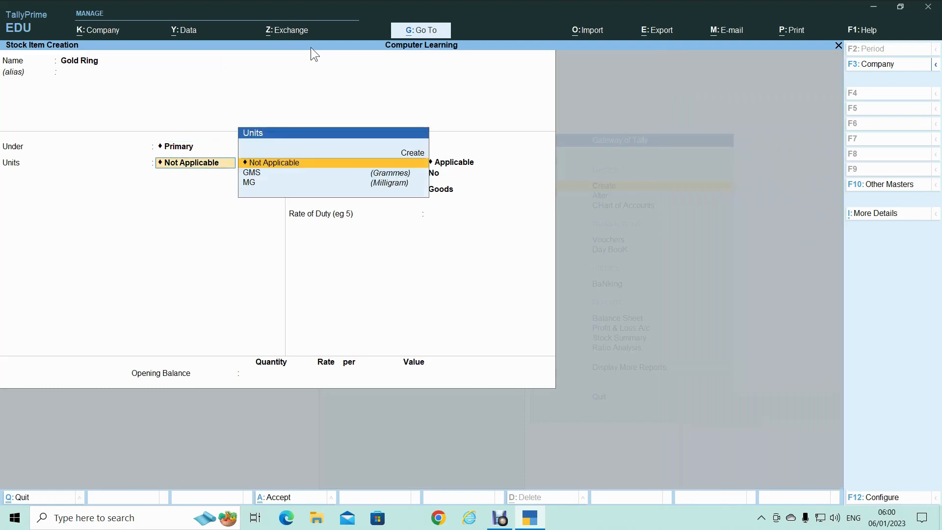
key("Down")
key("Down")
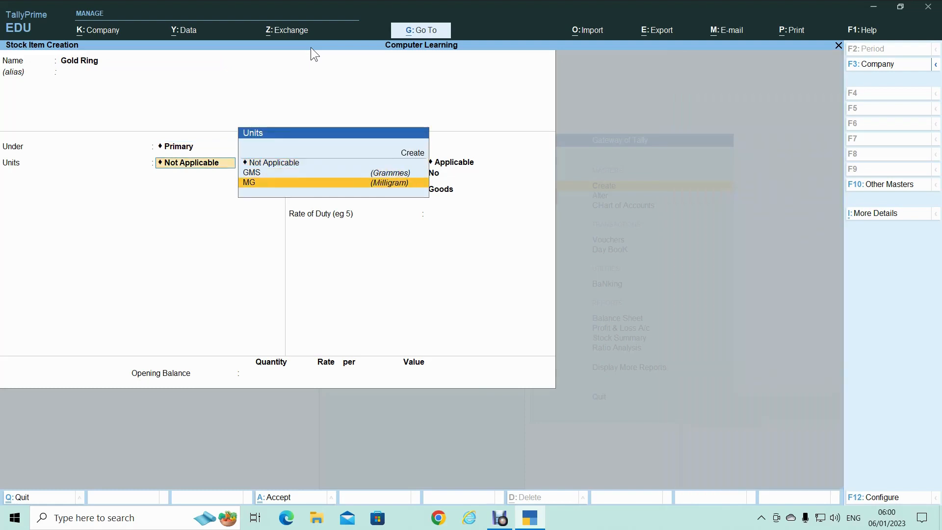
key("Up")
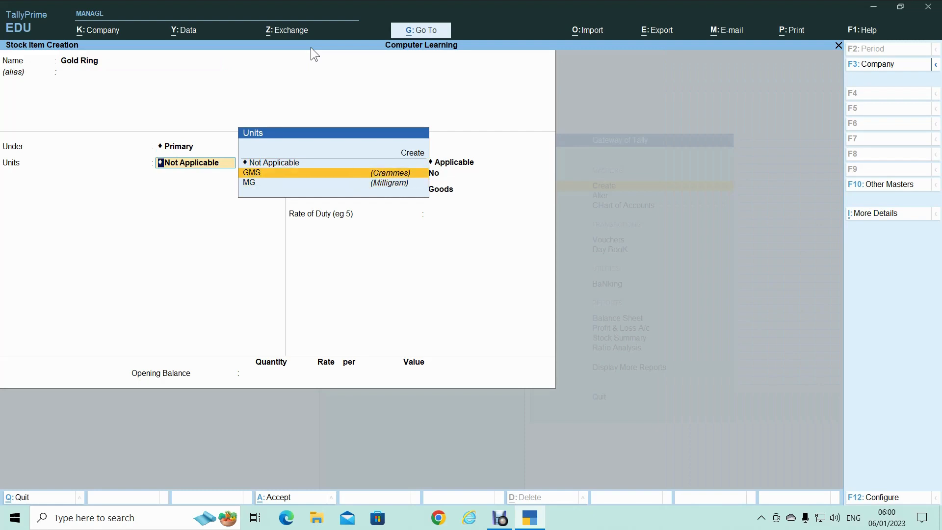
key("Return")
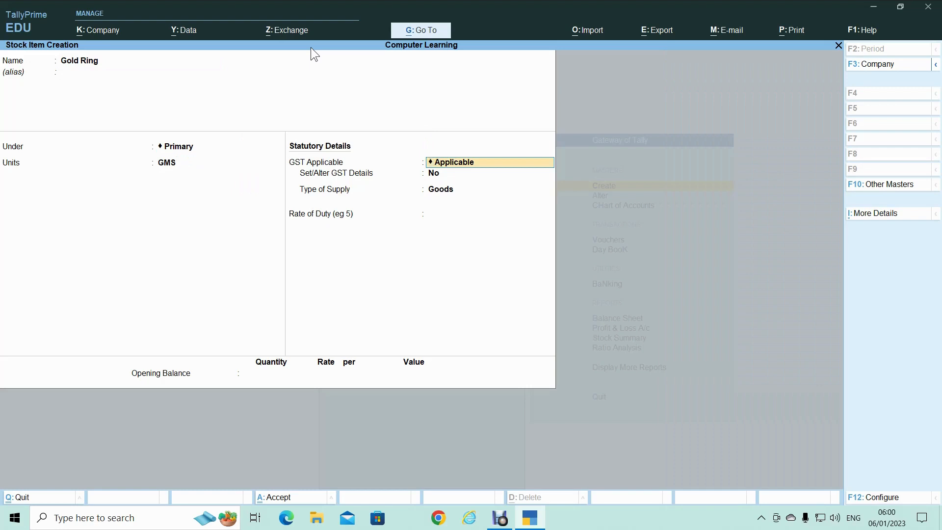
Enable Use Alternative Units in the stock item configuration and keep GMS as Gold Ring's main unit.
key("BackSpace")
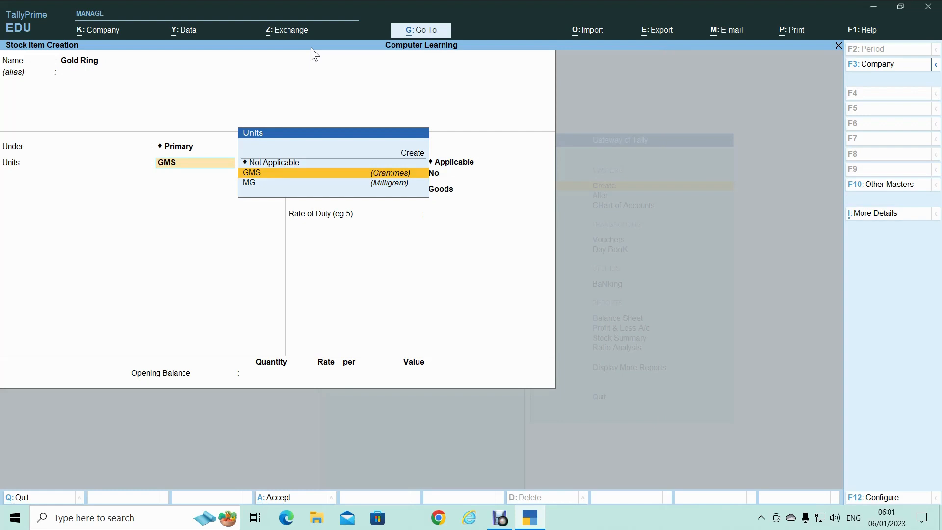
key("F12")
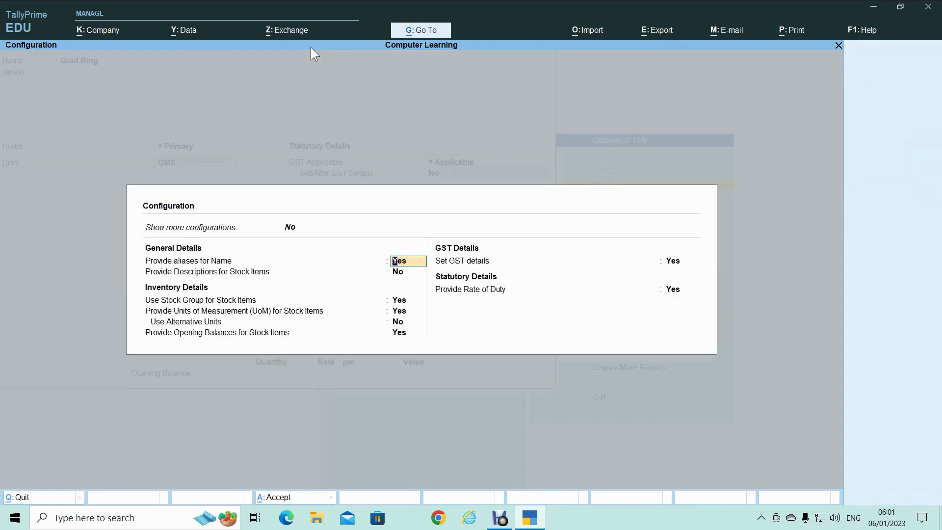
key("Return")
key("Return")
key("Return")
key("Return")
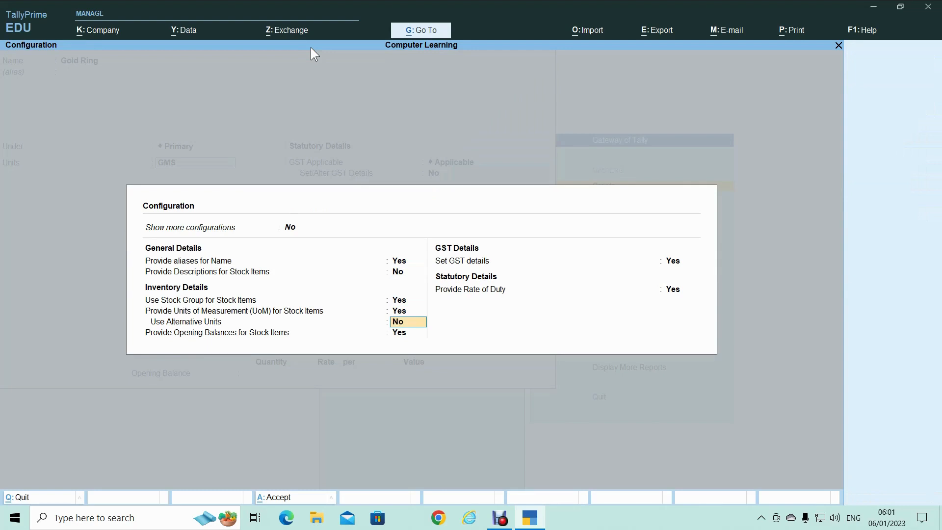
type("y")
key("Return")
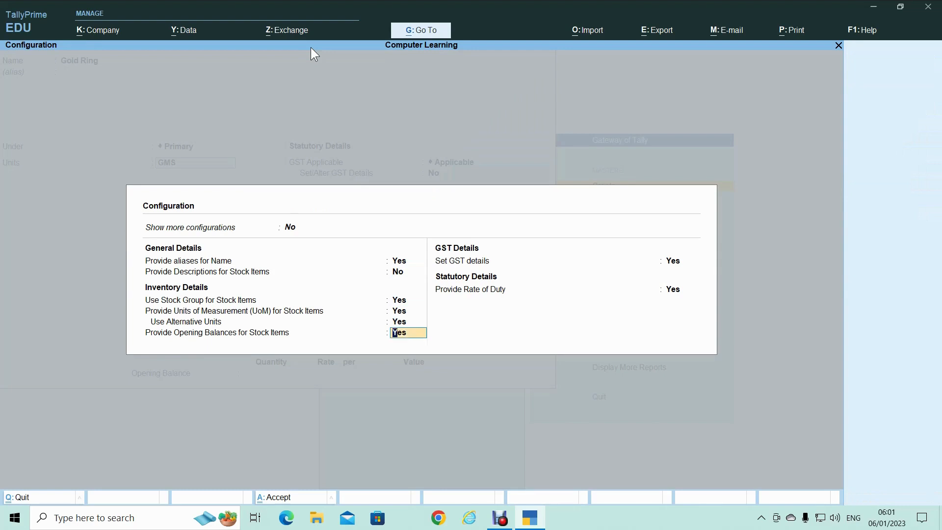
key("Return")
key("Return")
key("Return")
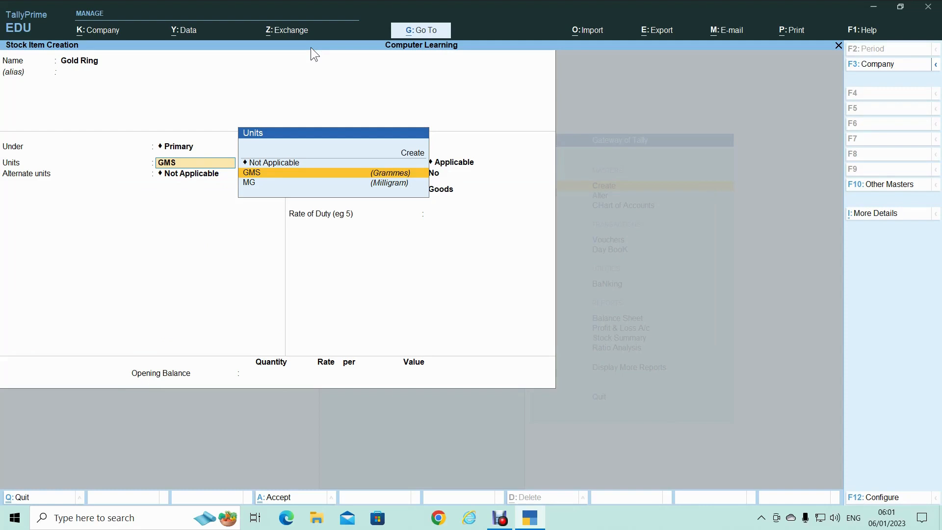
key("Return")
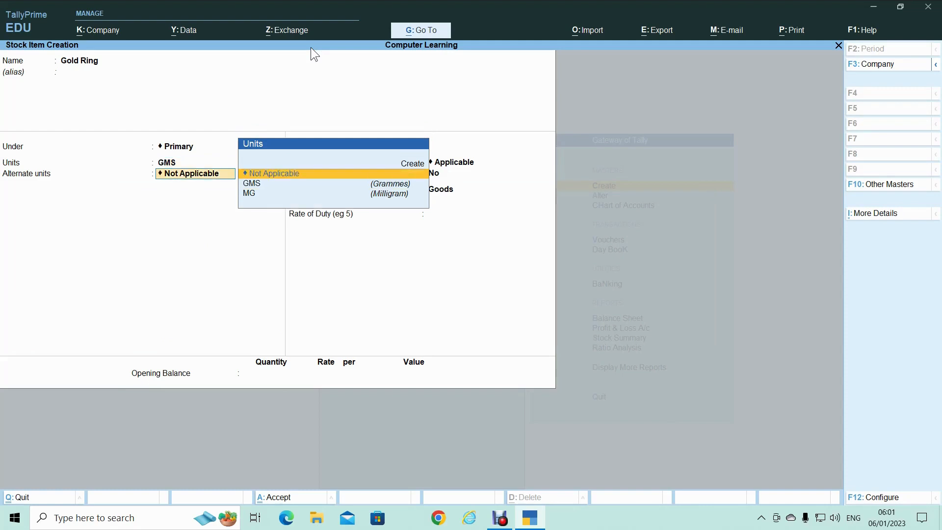
Set Gold Ring's alternate unit to MG with the conversion 1,000 MG = 1 GMS.
key("Down")
key("Down")
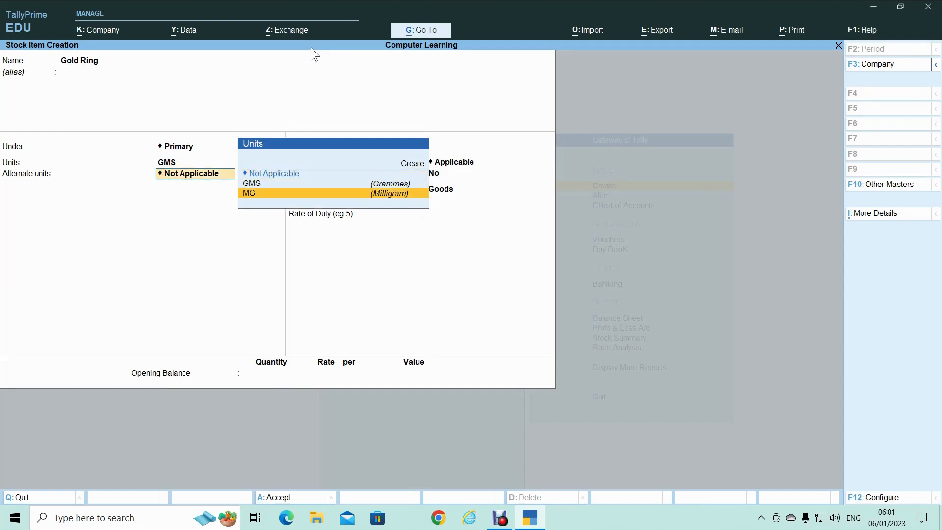
key("Return")
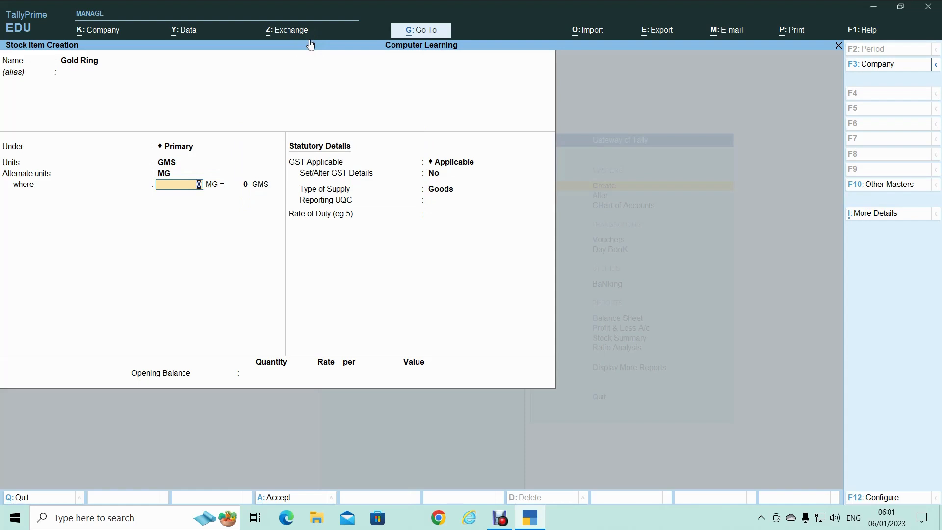
type("1,00")
type("000")
key("Return")
type("1")
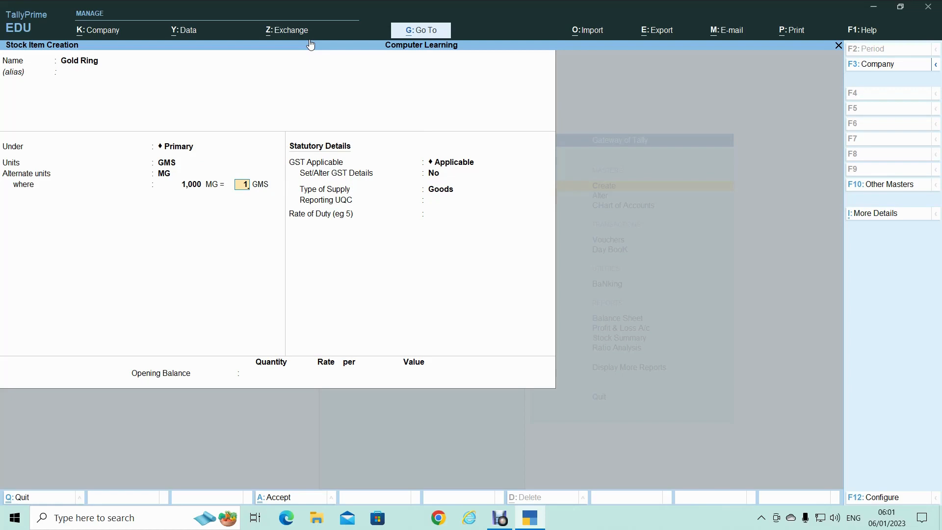
key("Return")
Keep the default GST details with Reporting UQC Not Applicable, leave the opening balance empty, and save the Gold Ring stock item.
key("Return")
key("Return")
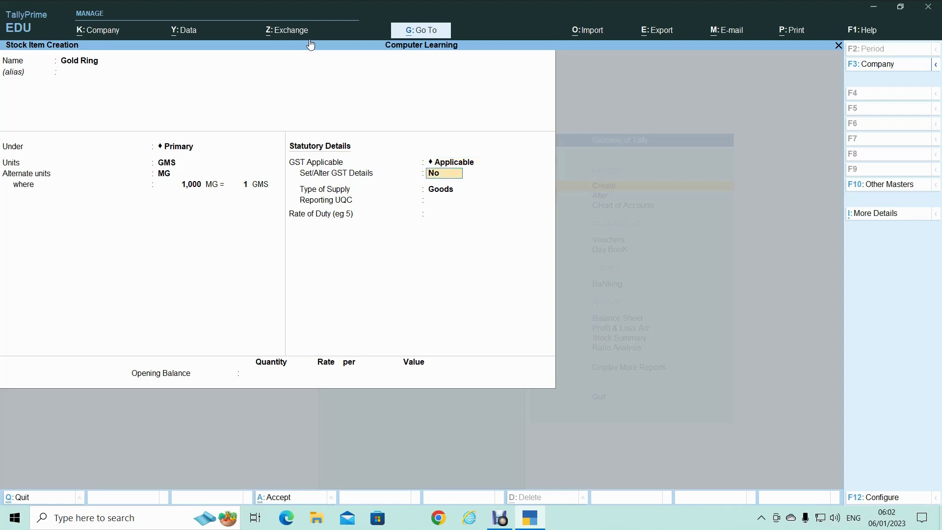
key("Return")
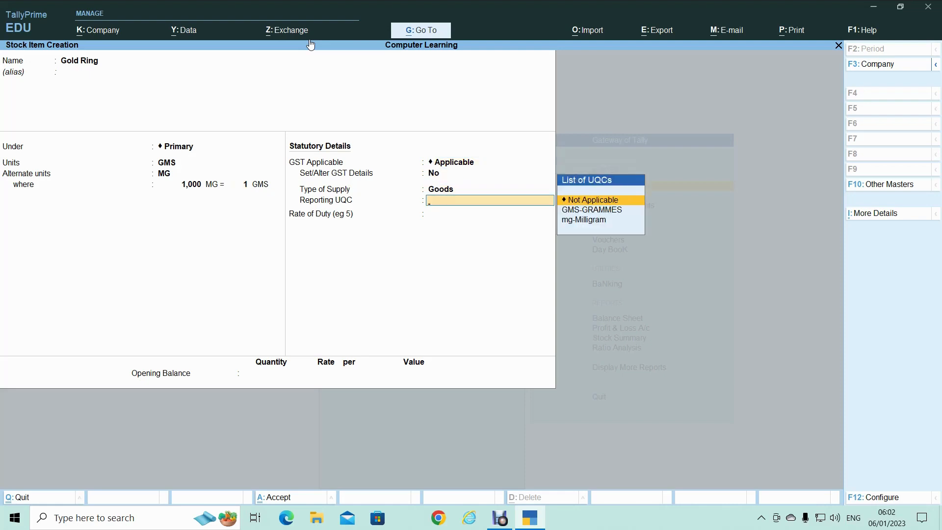
key("Return")
key("Return")
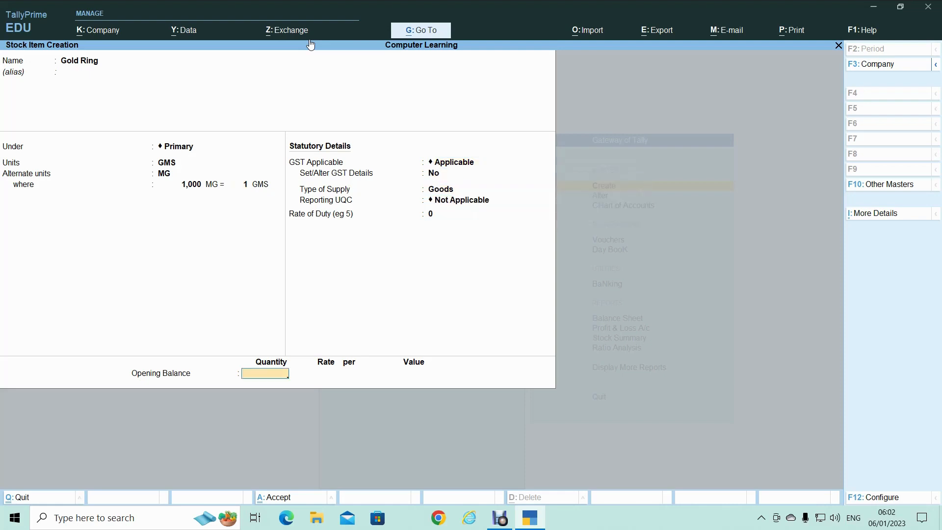
key("Return")
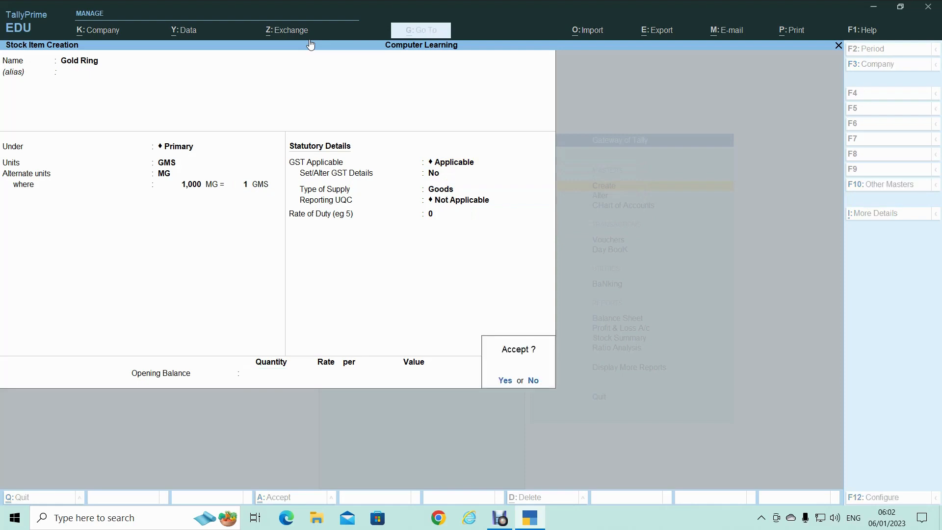
key("Return")
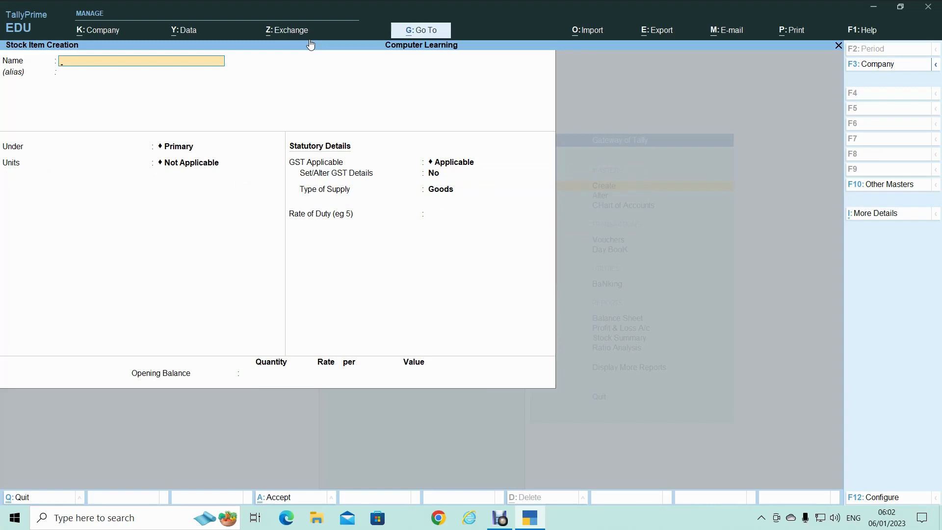
Leave stock item creation, return to the Gateway of Tally, and open a new sales voucher.
key("Escape")
key("y")
key("Escape")
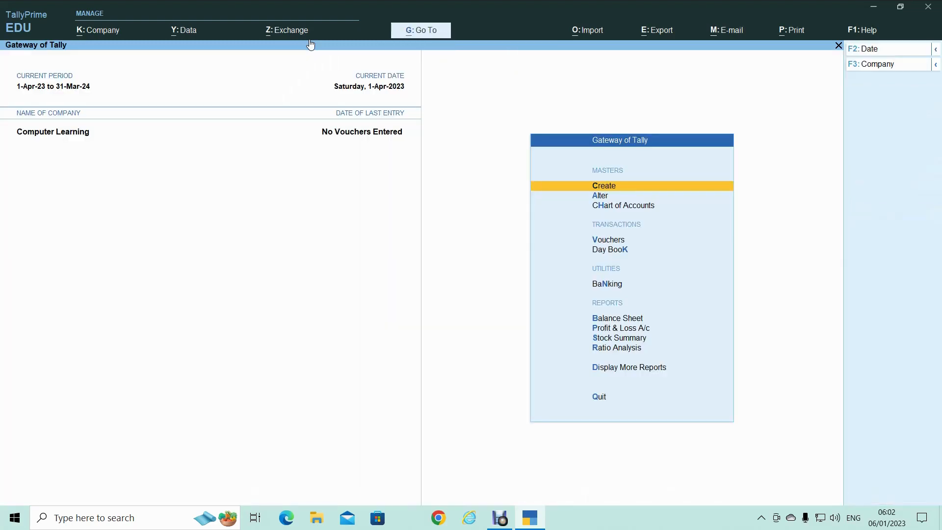
key("Down")
key("Down")
key("Down")
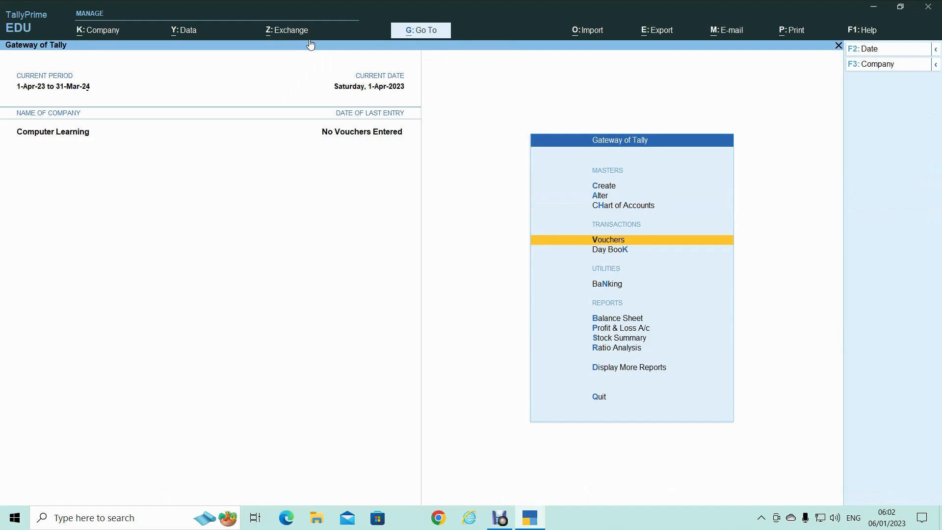
key("Return")
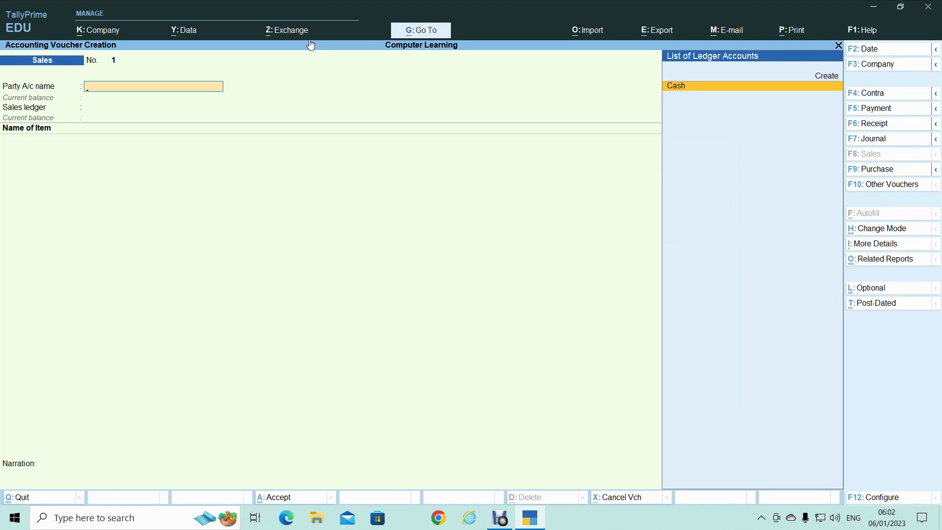
Choose Cash as the sales voucher's party account and leave all dispatch details blank.
key("Return")
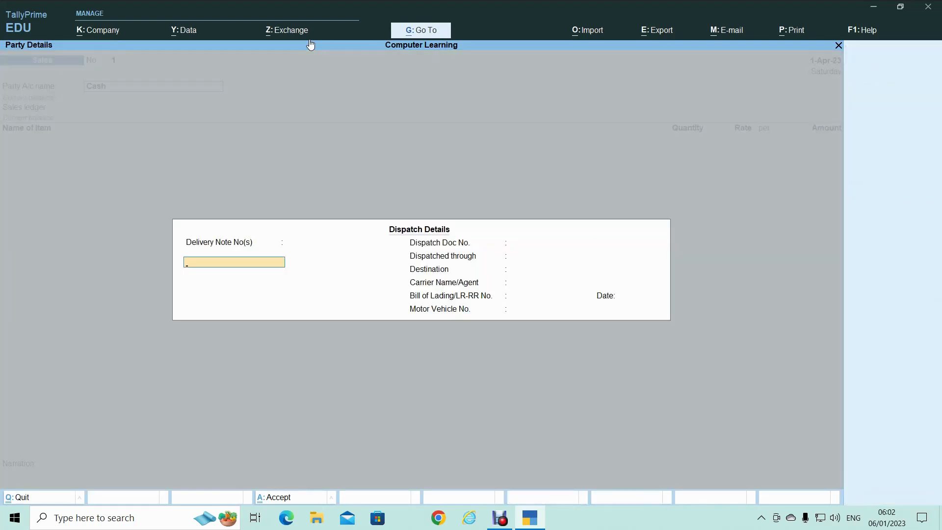
key("Return")
key("Return")
key("Return")
key("Return")
key("Return")
key("Return")
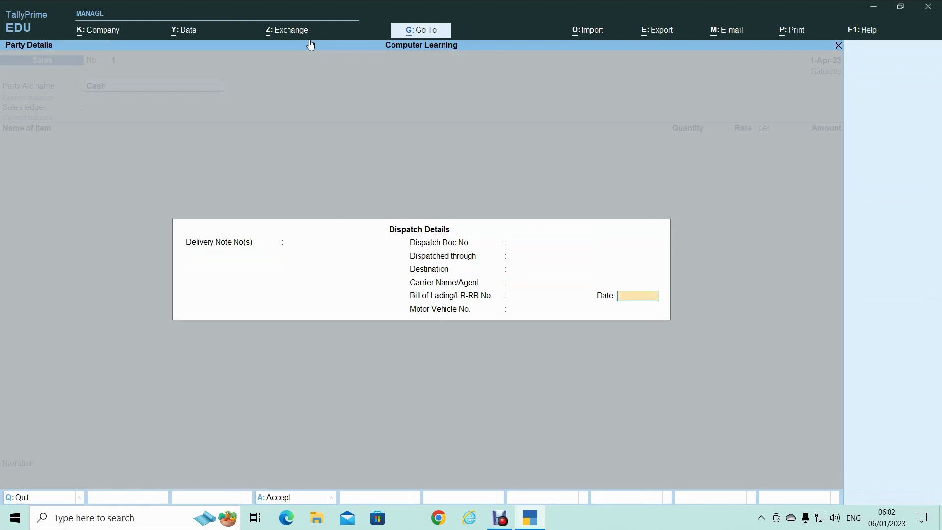
key("Return")
key("Return")
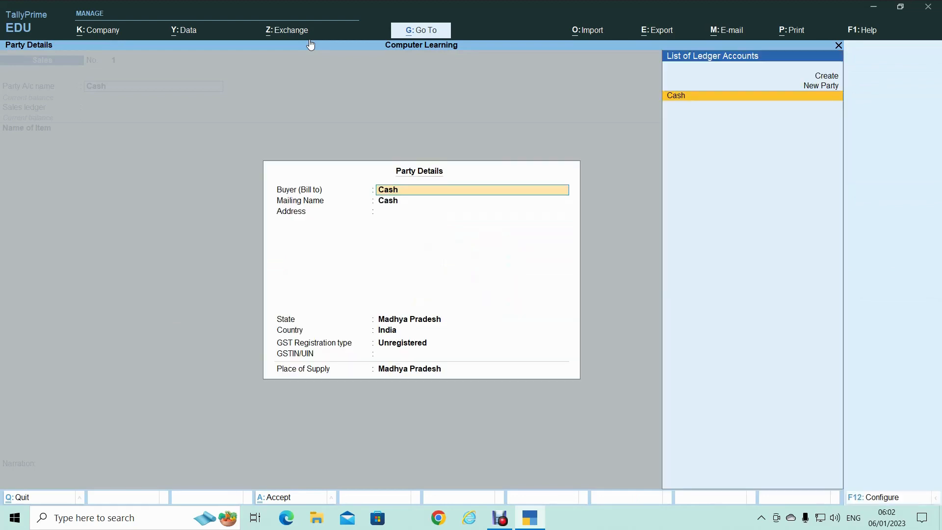
Accept the default Cash party details and choose Sales A/c as the sales ledger.
key("Return")
key("Return")
key("Return")
key("Return")
key("Return")
key("Return")
key("Return")
key("Return")
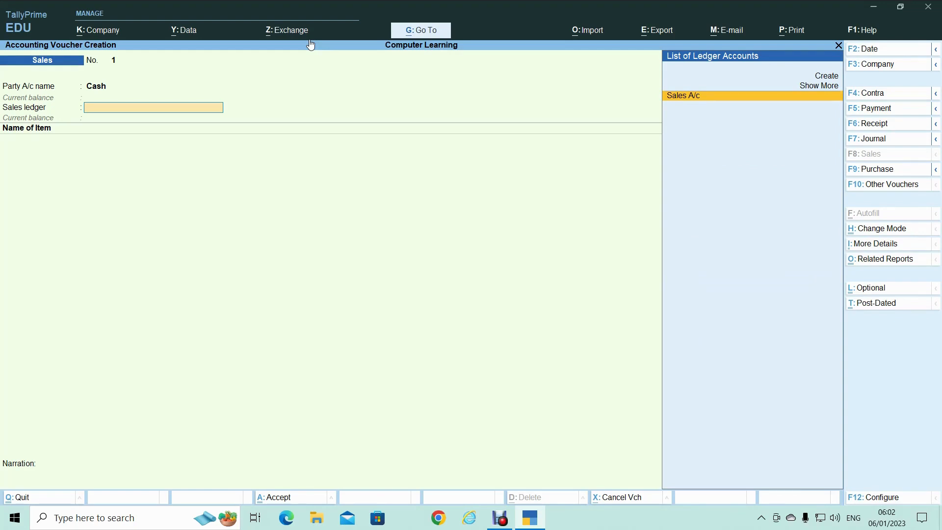
key("Return")
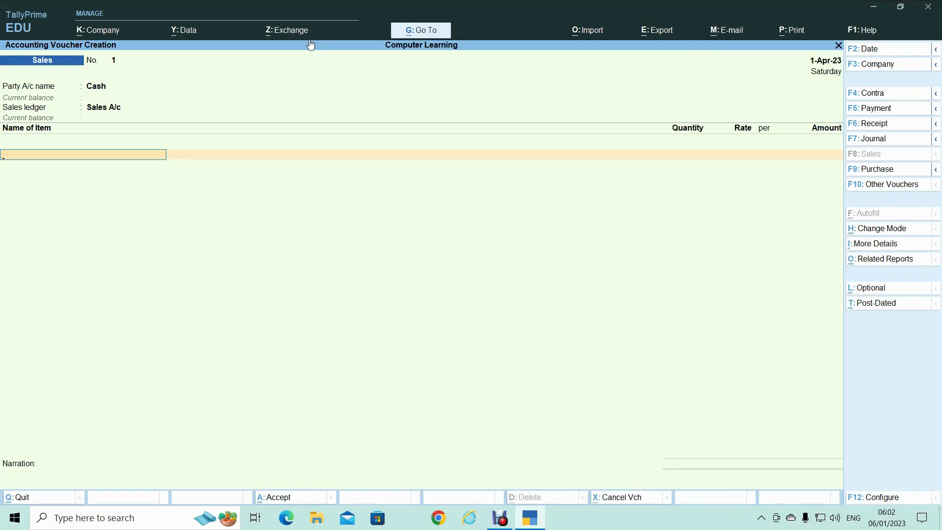
Add Gold Ring to the voucher with a quantity of 3 GMS at a rate of 5,000 per GMS.
type("G")
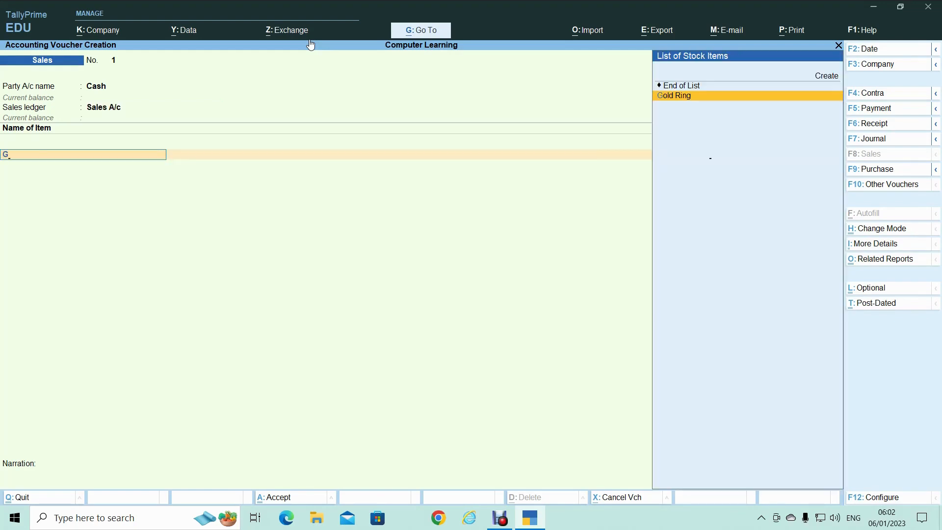
key("Return")
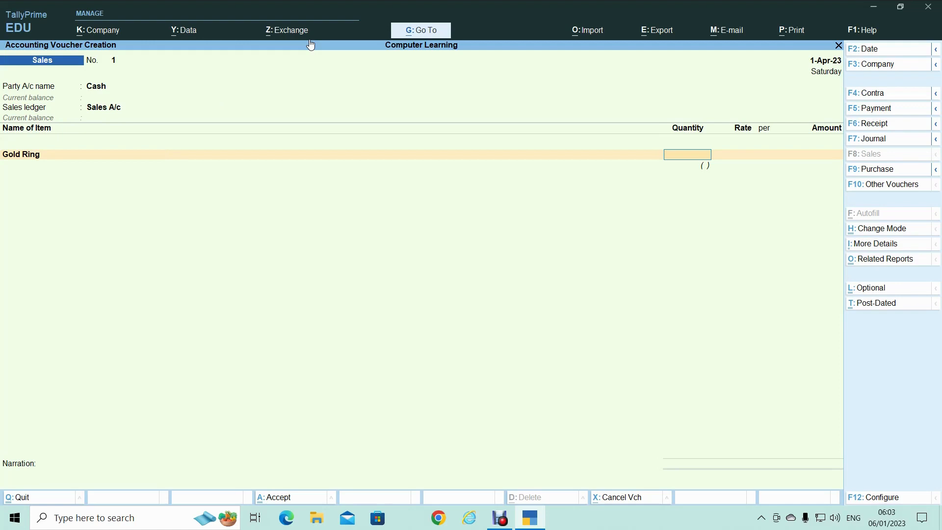
type("3")
key("Return")
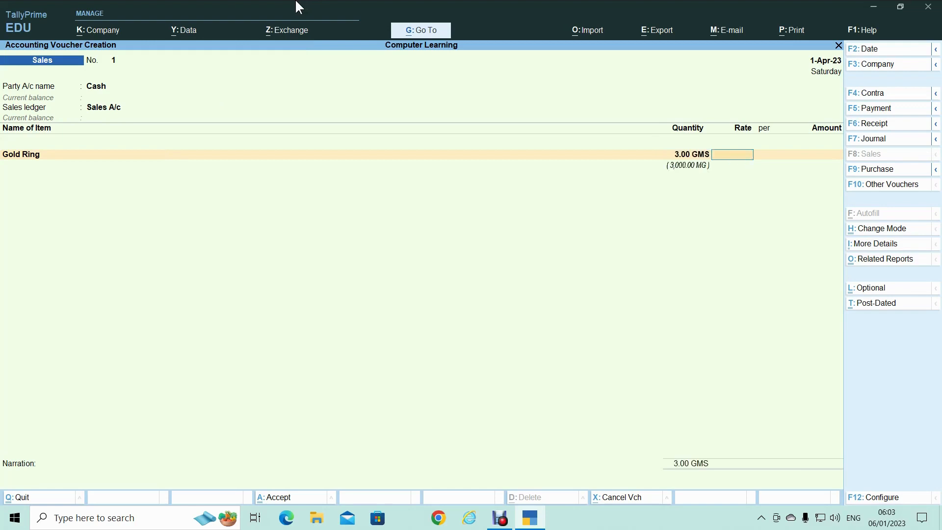
type("5000")
key("Return")
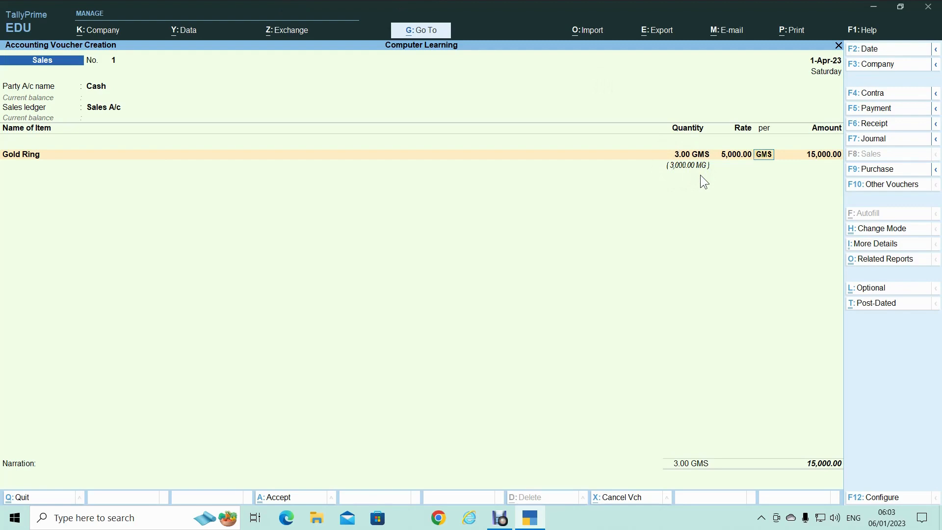
Try Gold Ring quantities of 10 mg and 50 mg in the sales voucher.
key("BackSpace")
key("BackSpace")
type("10")
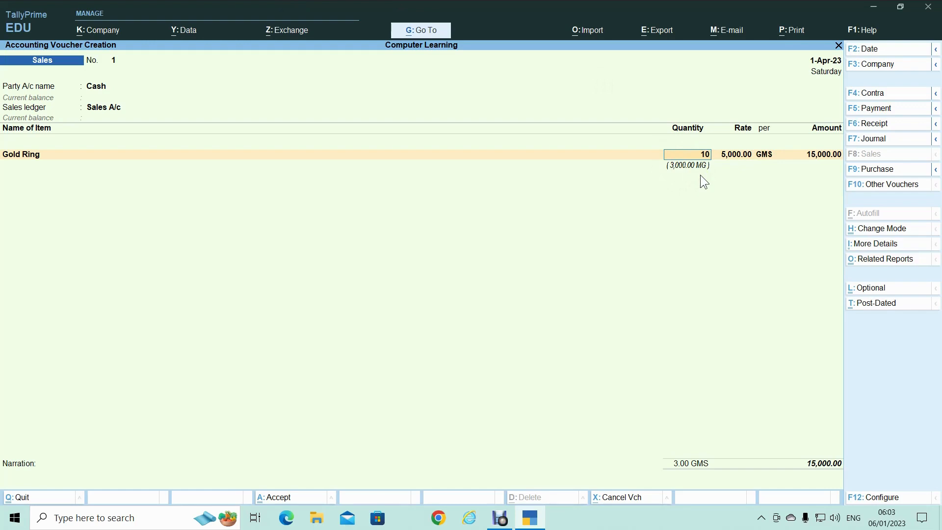
type("mg")
key("Return")
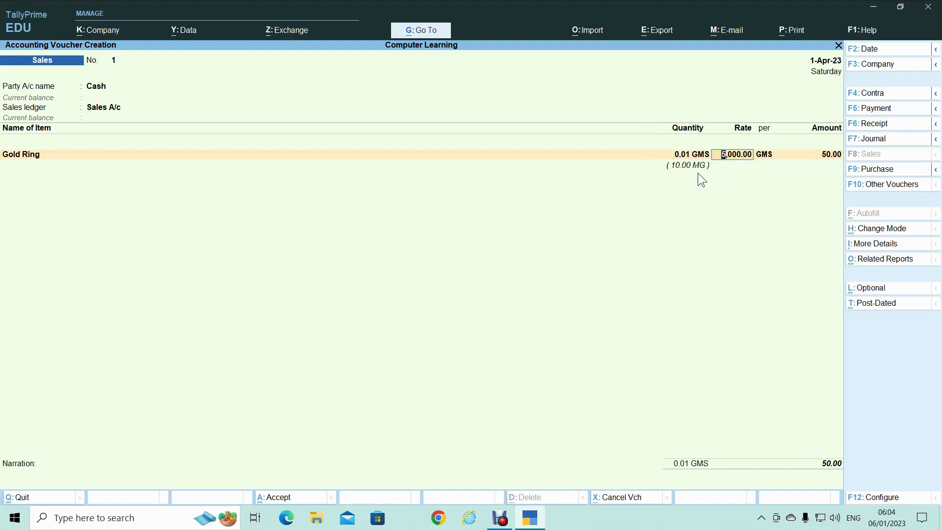
key("BackSpace")
type("50 mg")
key("Return")
Set the Gold Ring quantity to 3 GMS and keep its rate and per unit.
key("shift+Tab")
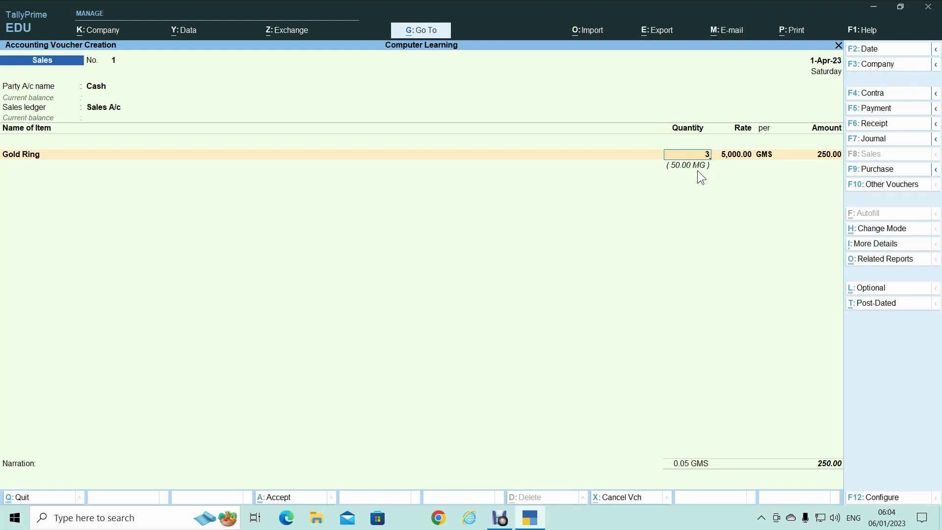
key("Return")
key("Return")
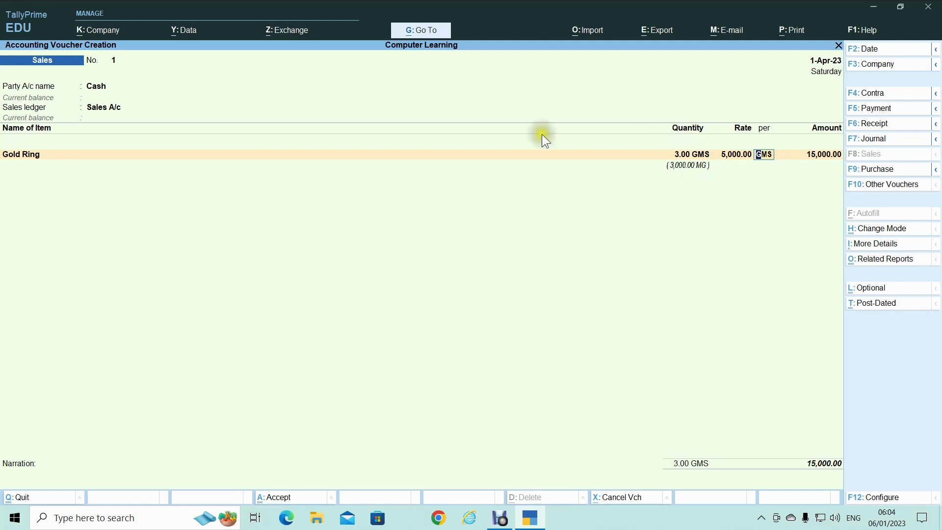
key("Return")
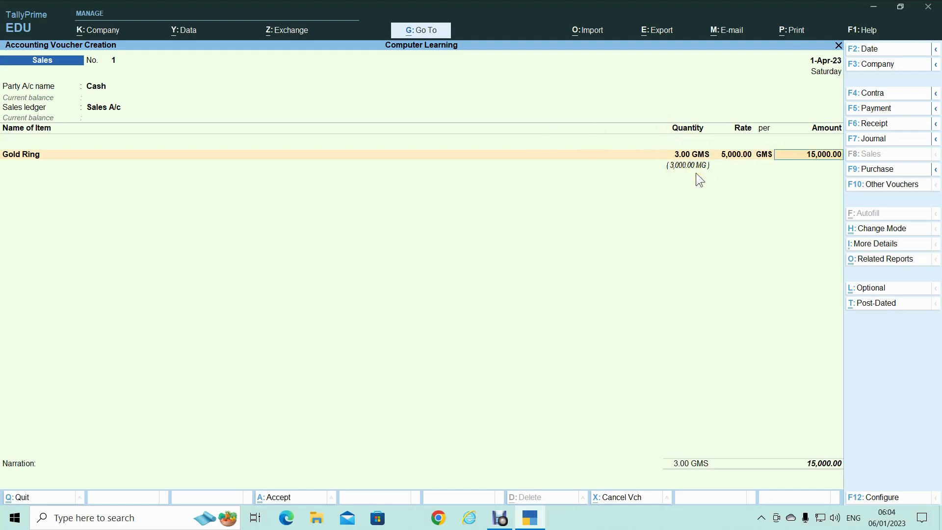
End the item list, leave the narration blank, and save the sales voucher.
key("Return")
key("Return")
key("Return")
key("Return")
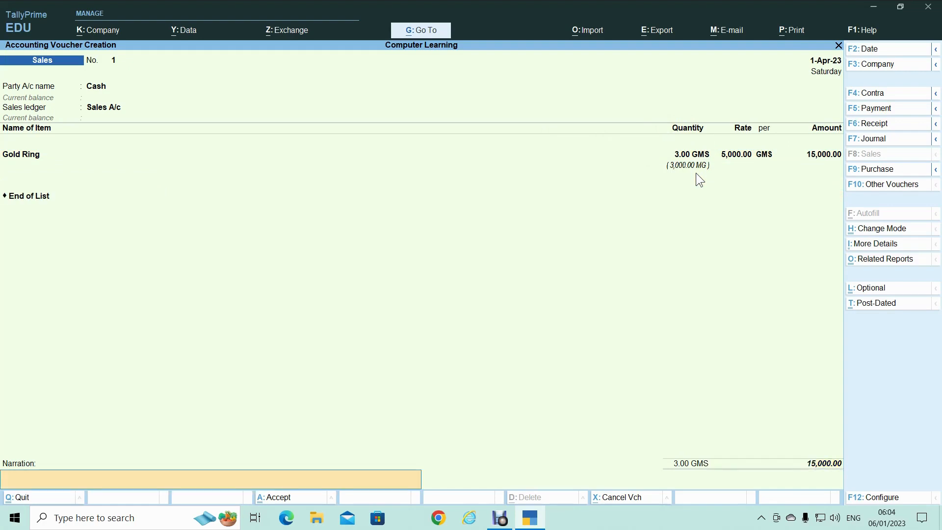
key("Return")
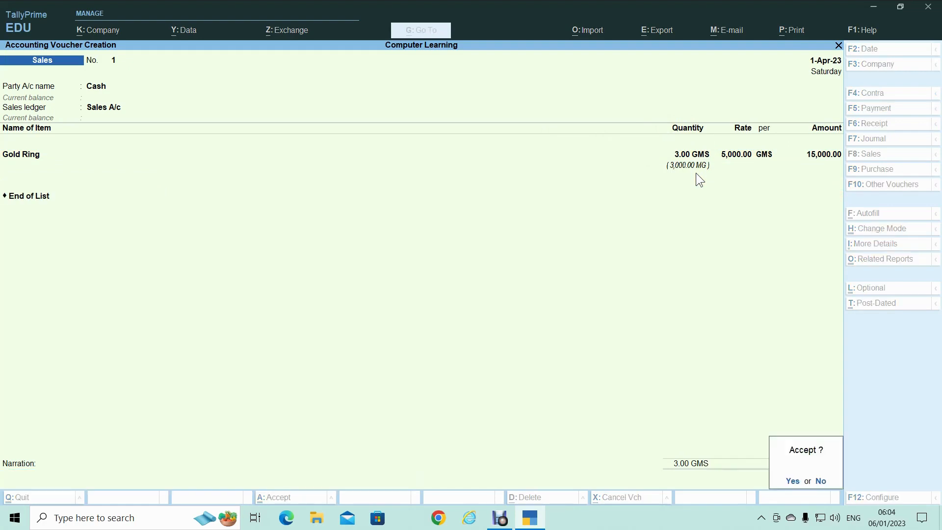
key("Return")
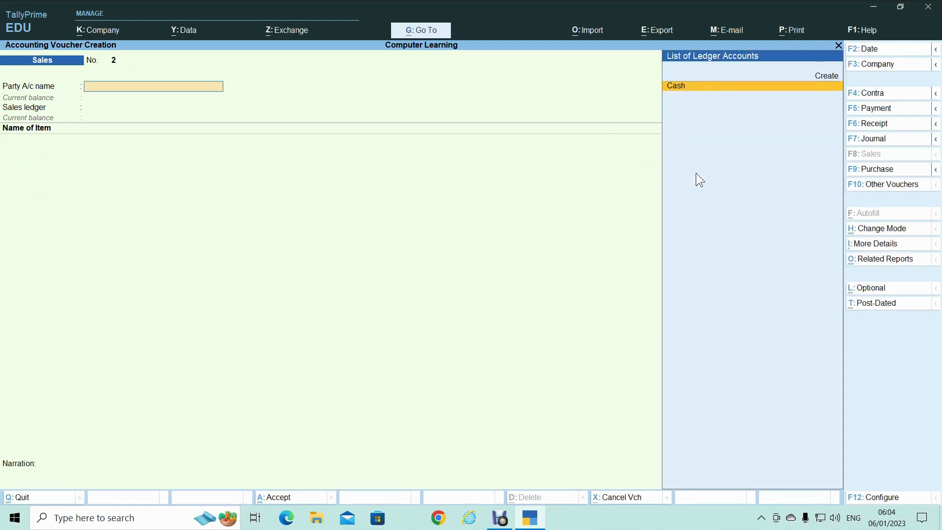
Reopen the saved Gold Ring sales voucher and open the print preview of its invoice.
key("Page_Up")
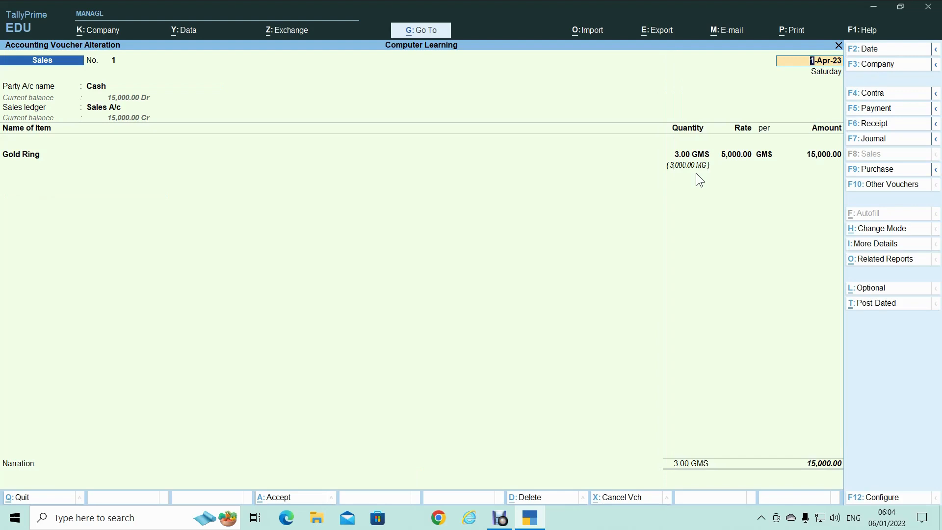
key("ctrl")
key("ctrl+p")
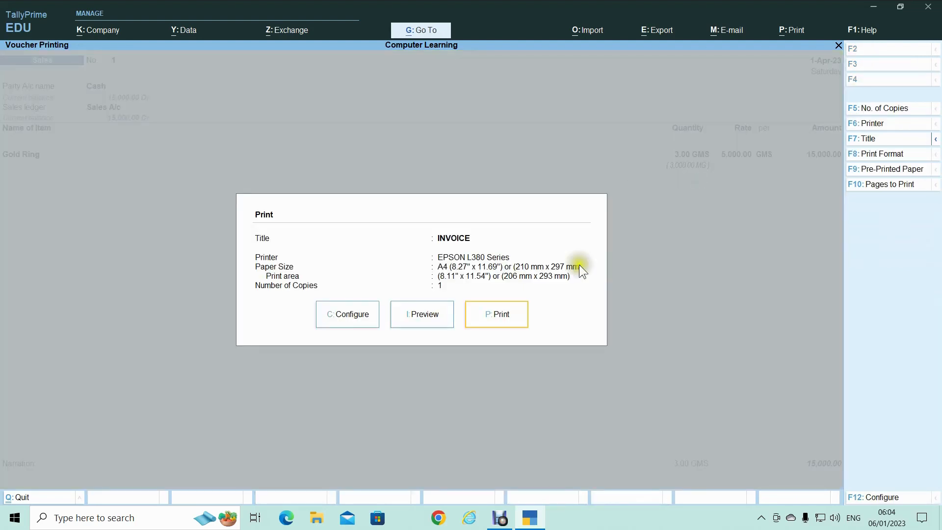
left_click(443, 318)
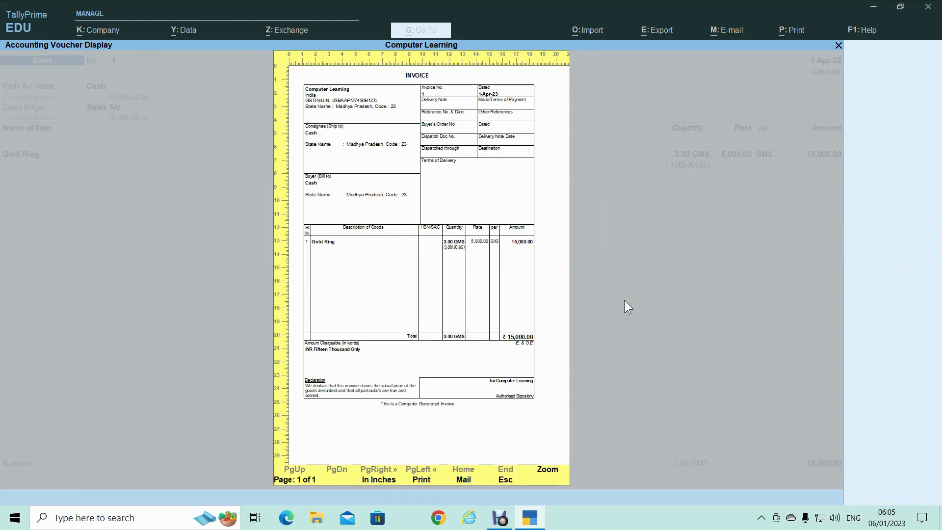
Examine the Gold Ring line on the enlarged invoice preview and return to the voucher.
key("alt+z")
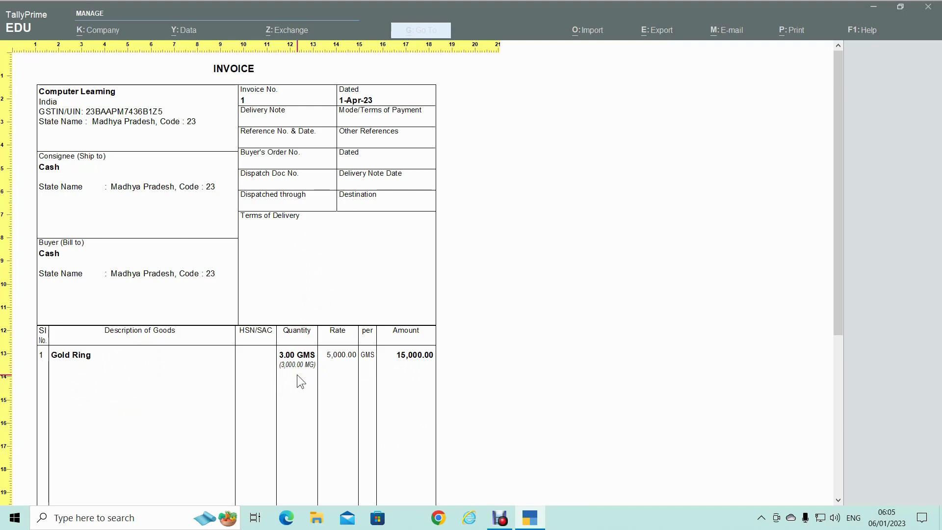
key("Escape")
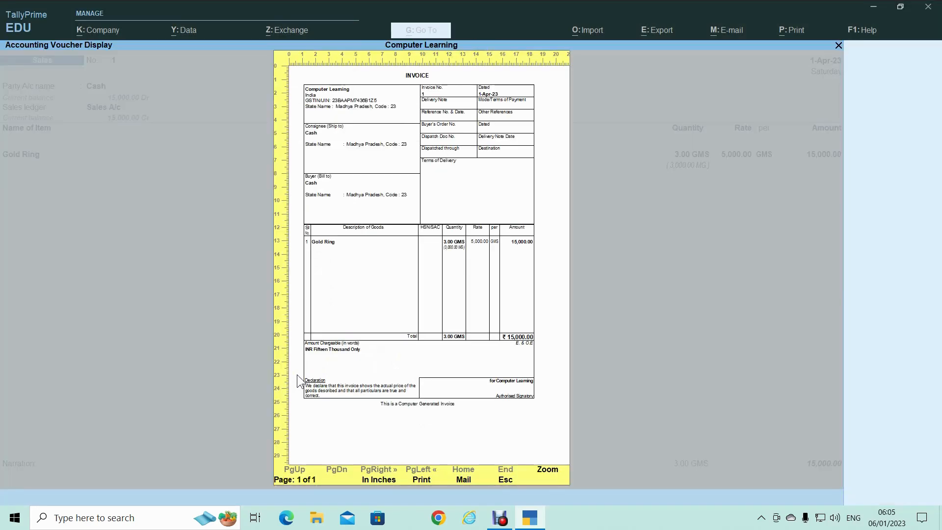
key("Escape")
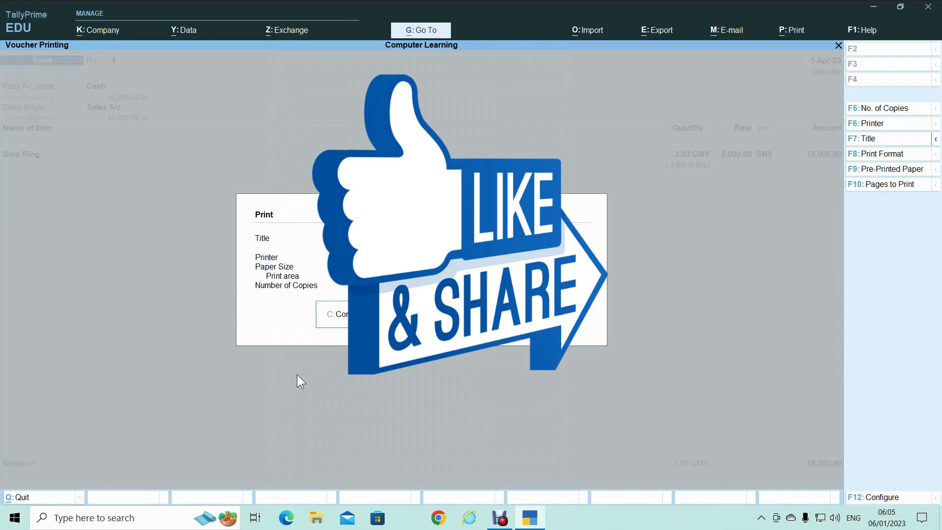
key("Escape")
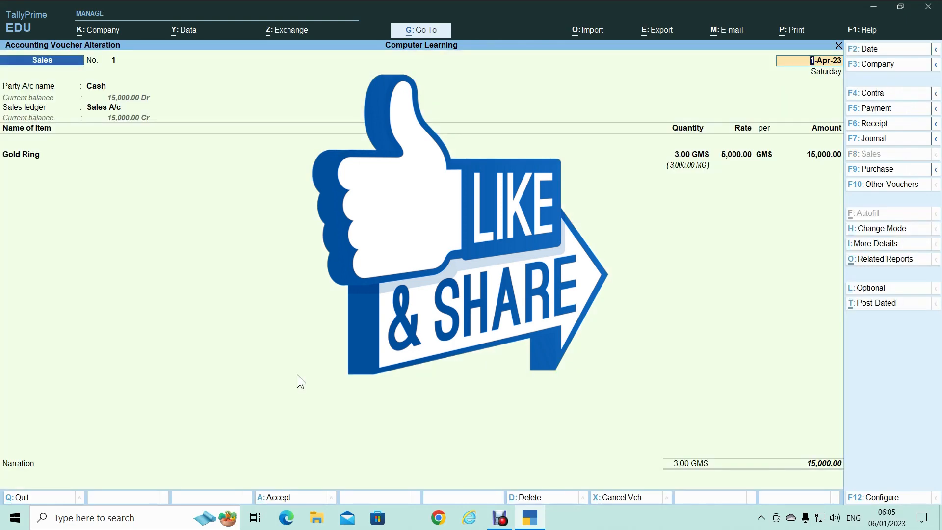